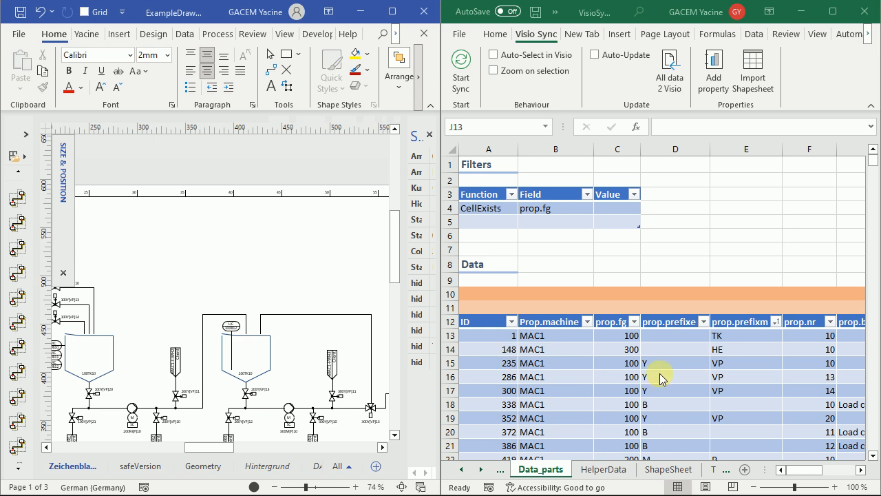
Step: Maximize the ExampleDrawing.vsdx window and widen the Shape Data display for the sensor on the last tank
left_click(391, 12)
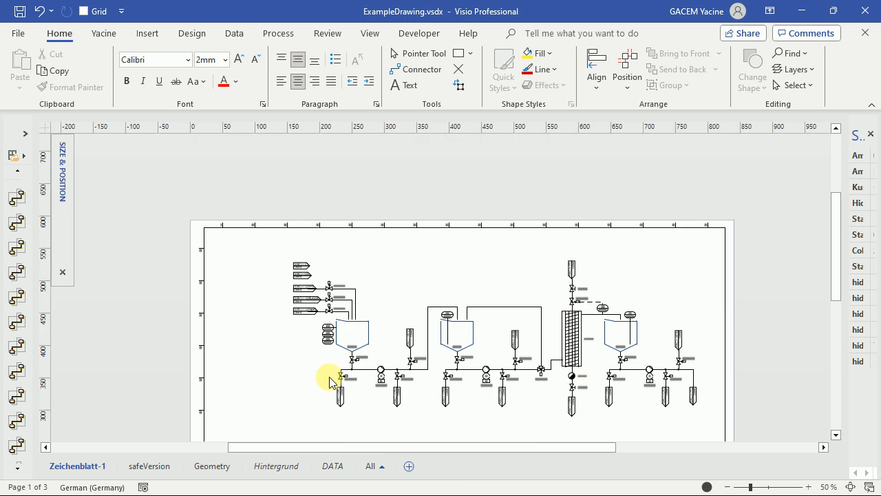
left_click(632, 315)
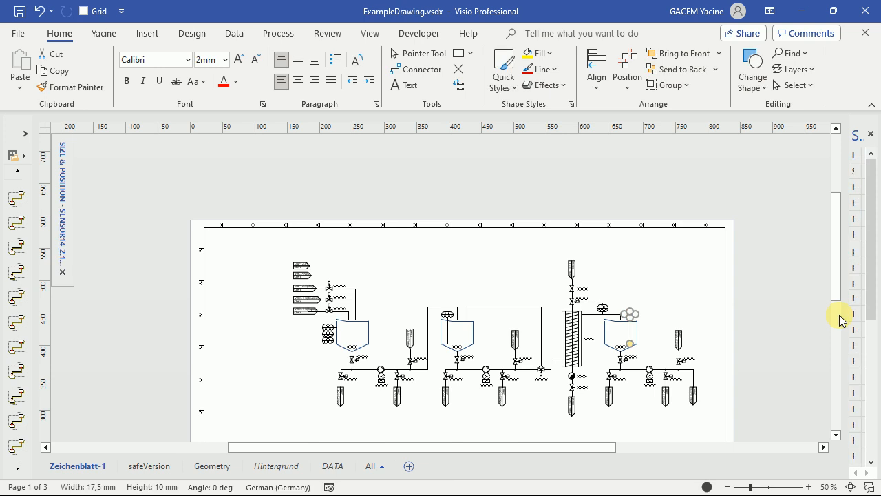
left_click_drag(842, 315, 692, 341)
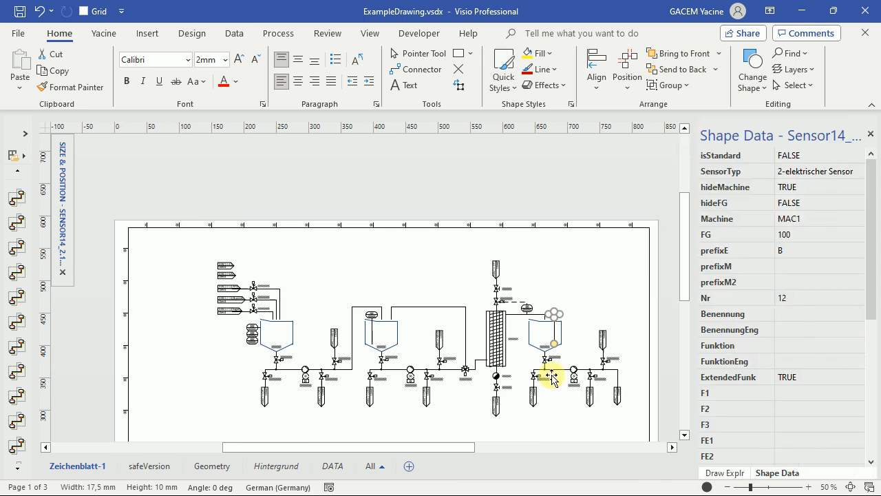
Step: Select the uppermost of the three stacked sensors beside the first tank and widen its Shape Data display further
scroll(594, 369, "down", 4)
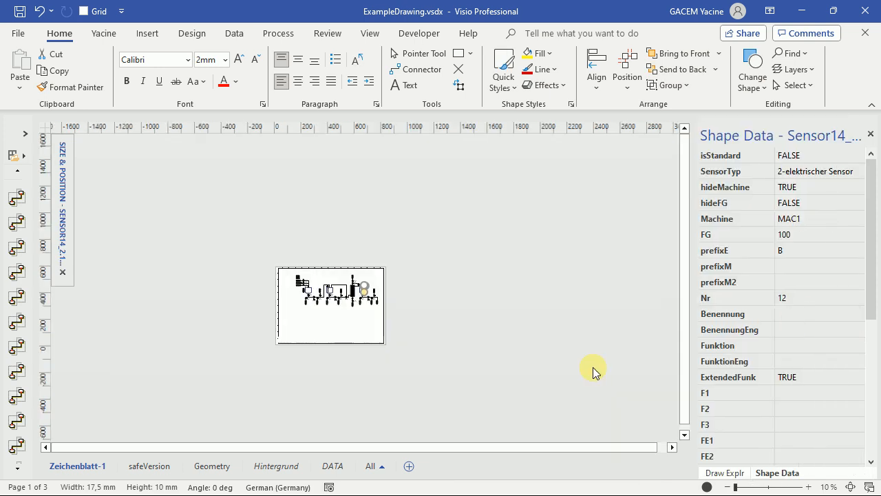
scroll(593, 368, "up", 5)
left_click(380, 401)
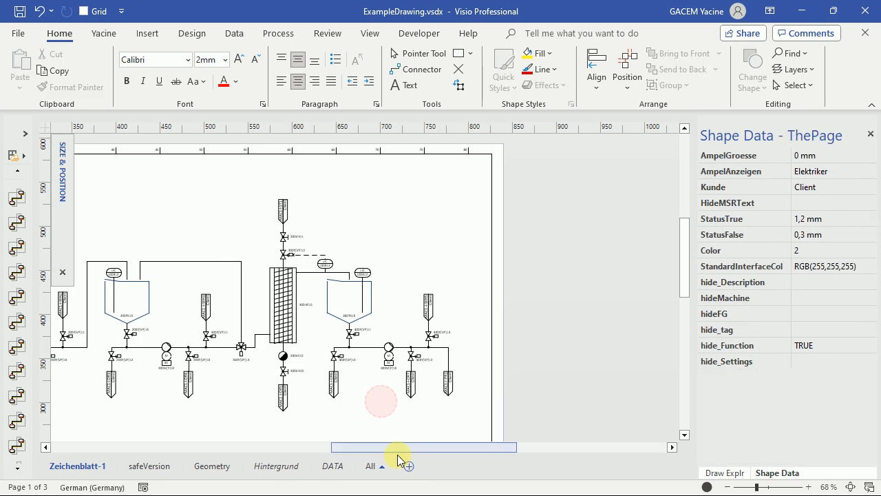
left_click_drag(397, 455, 342, 456)
left_click(184, 372)
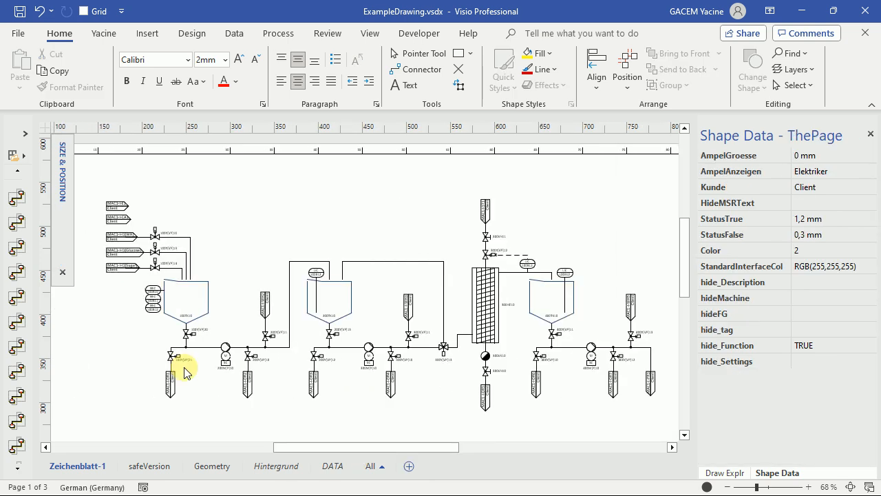
left_click(154, 290)
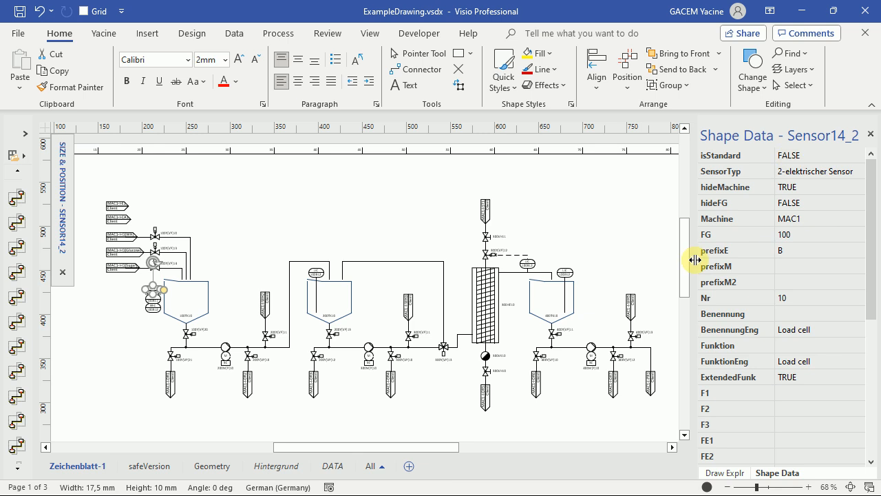
left_click_drag(695, 260, 650, 269)
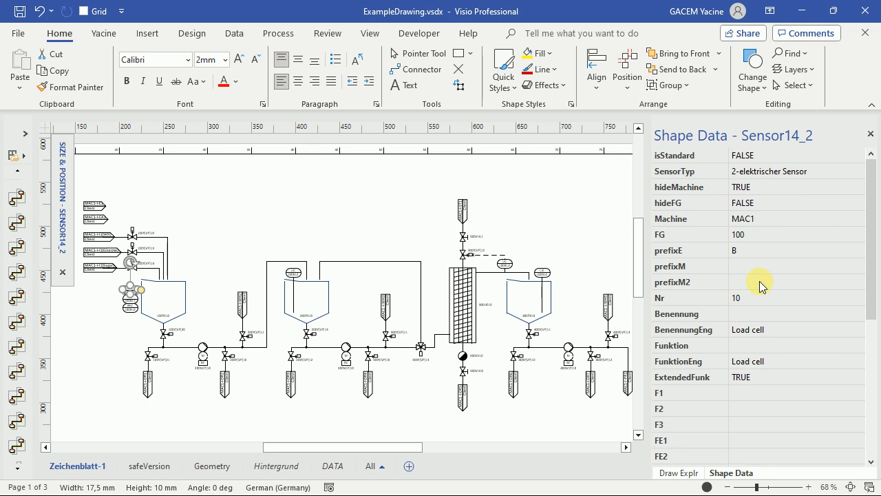
Step: Set the Benennung of the selected uppermost sensor beside the first tank to Wägezelle
left_click(760, 316)
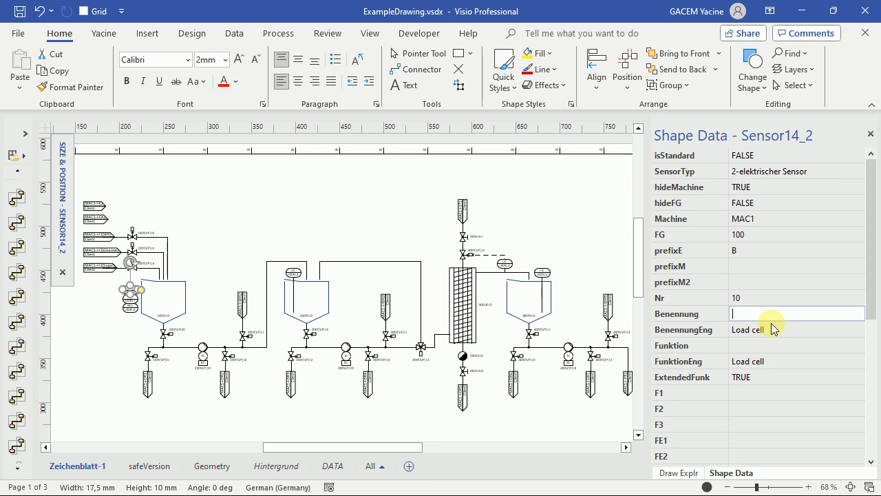
type("W")
type("ieg")
key("BackSpace")
key("BackSpace")
key("BackSpace")
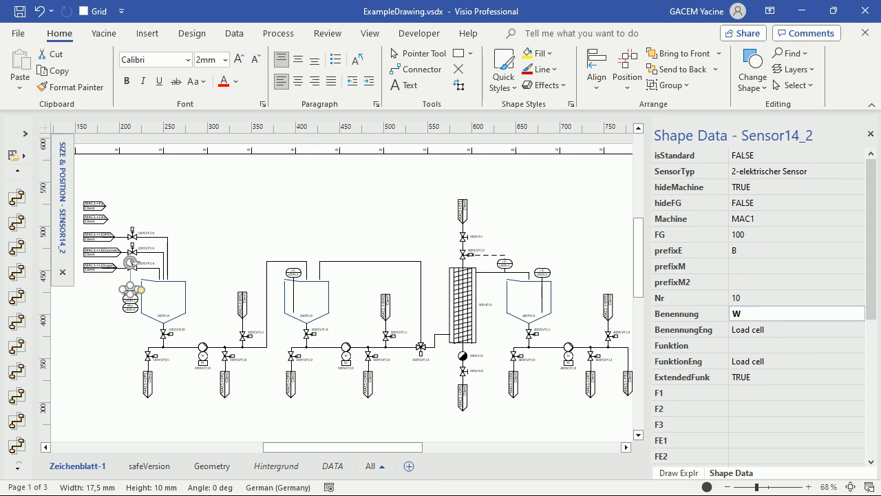
type("ägezelle")
left_click(773, 329)
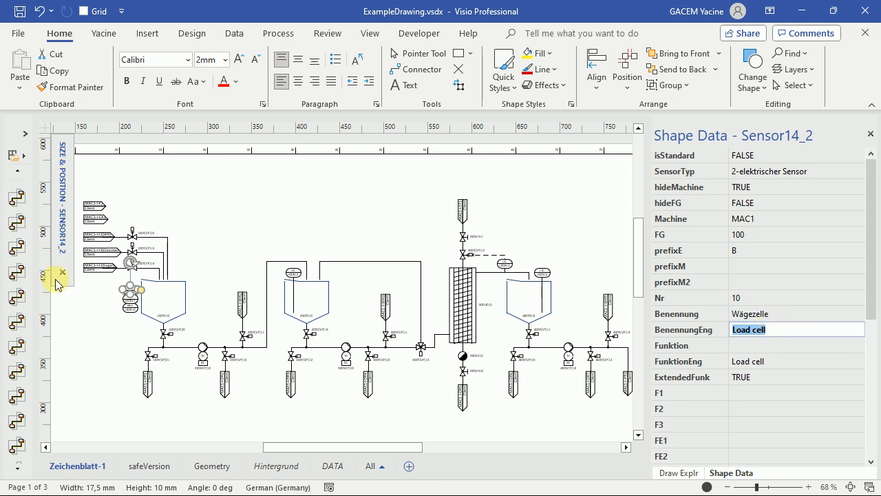
Step: Set the Benennung of the middle sensor beside the first tank to Wägezelle
left_click(134, 301)
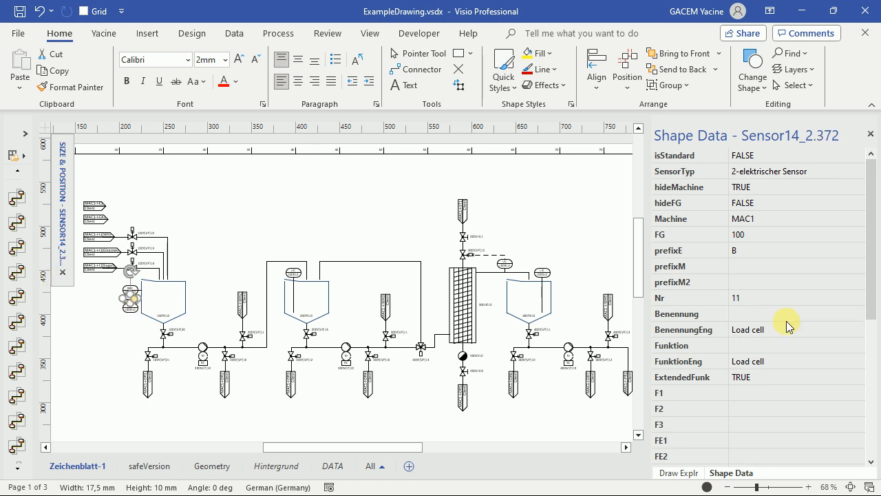
left_click(789, 315)
type("W")
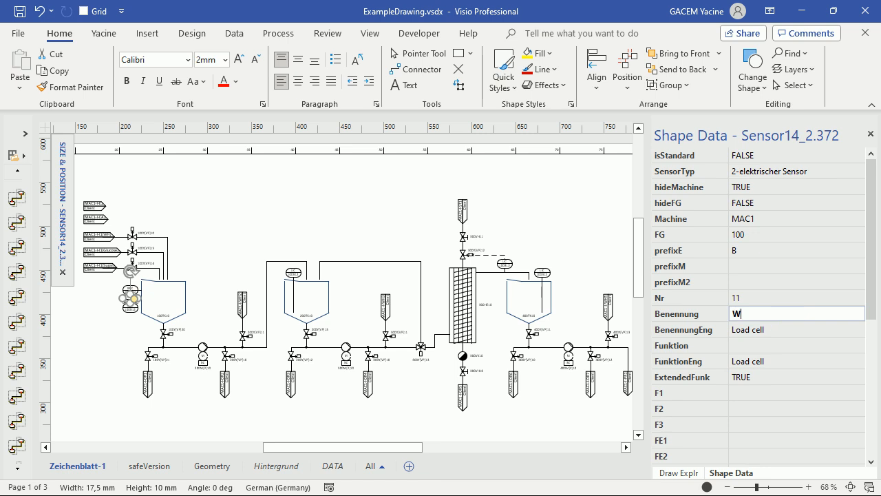
type("ägezelle")
key("Return")
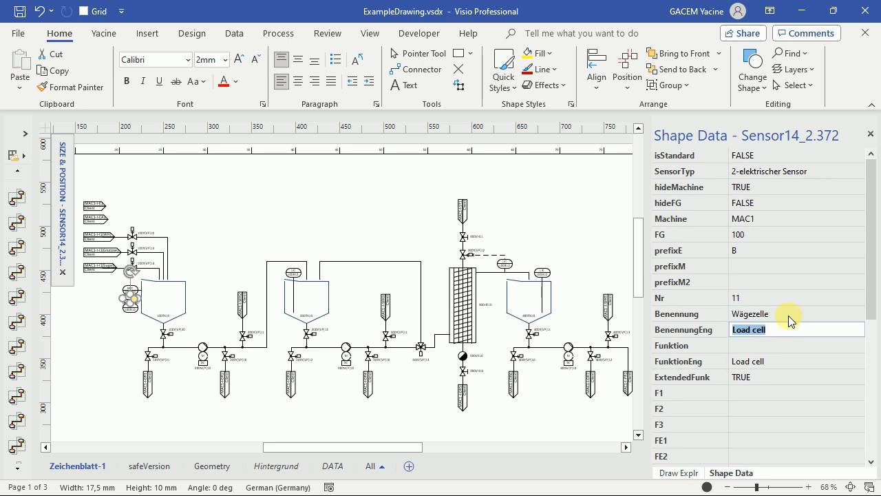
Step: Select all three stacked sensors beside the first tank and set their shared Benennung to Wägezelle
left_click(119, 343)
left_click(130, 300)
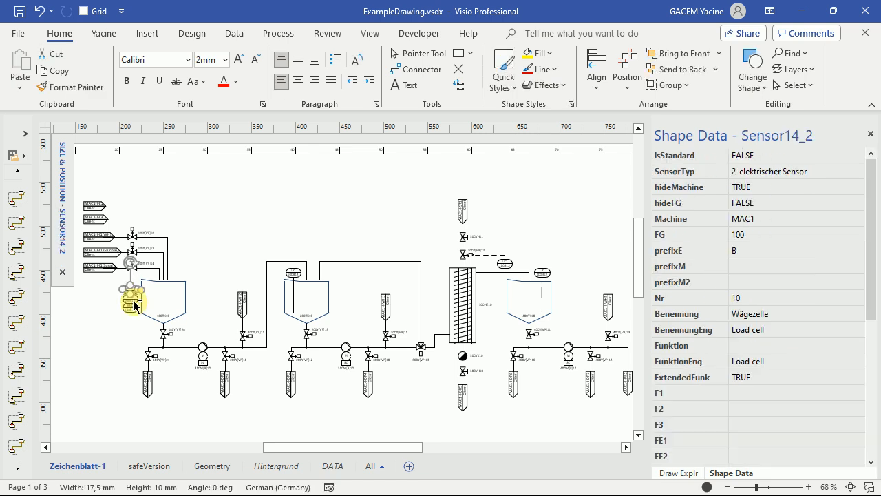
left_click(133, 310, "ctrl")
left_click(121, 333)
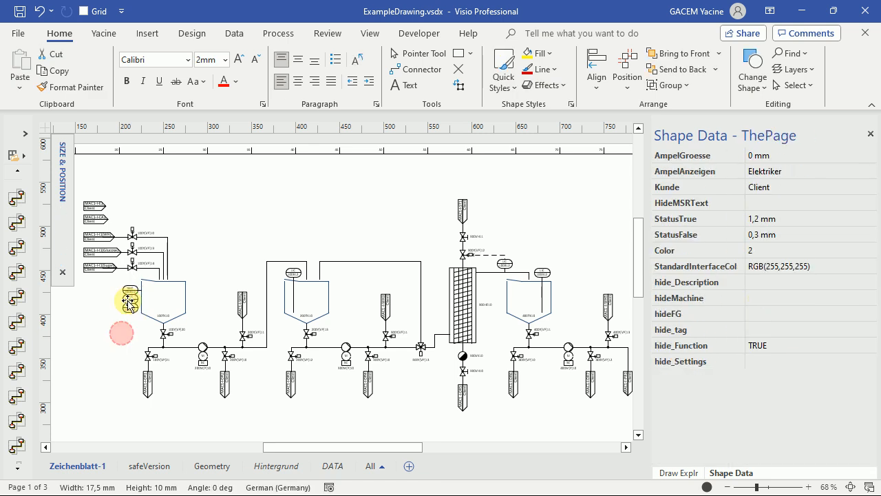
left_click(129, 301)
left_click(135, 311, "ctrl")
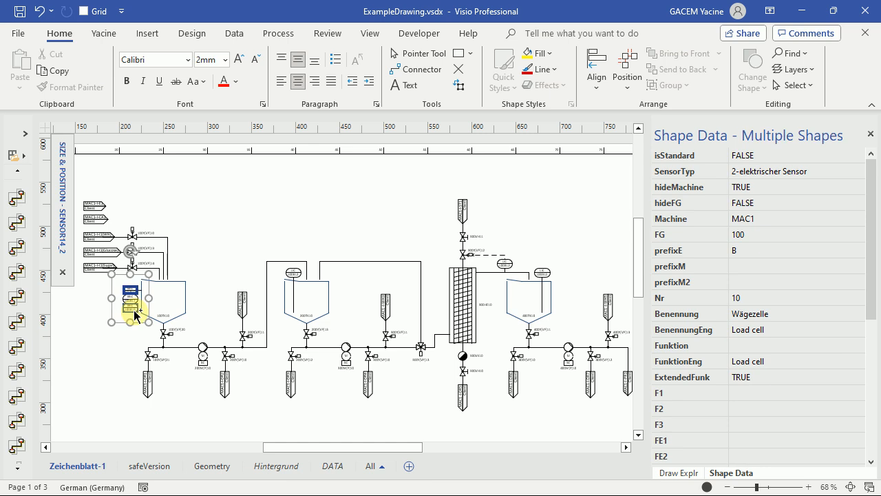
left_click(126, 323)
left_click_drag(117, 324, 148, 279)
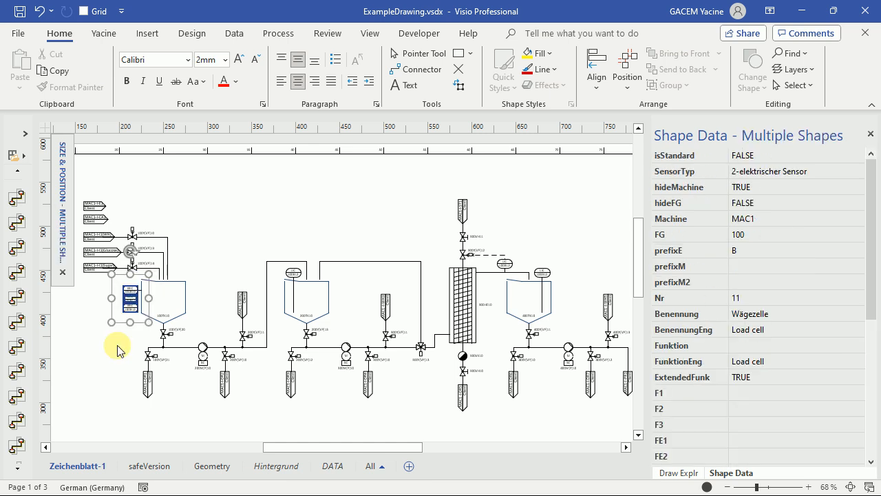
left_click(790, 313)
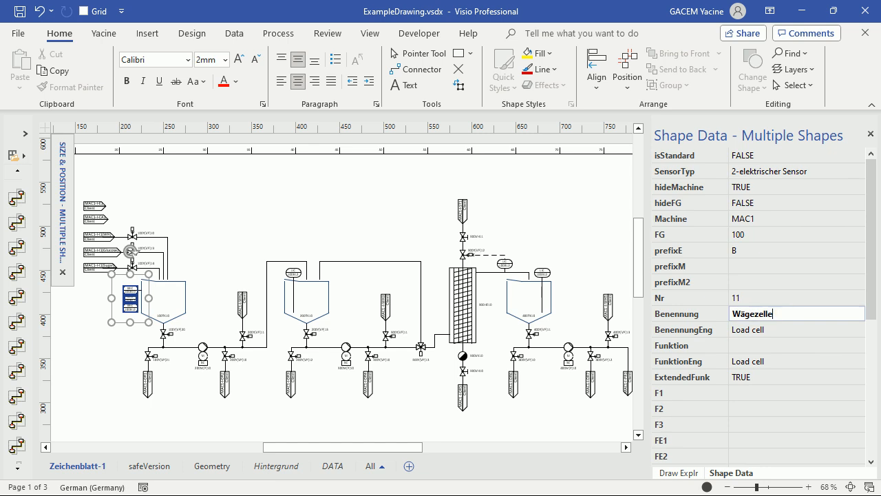
key("Tab")
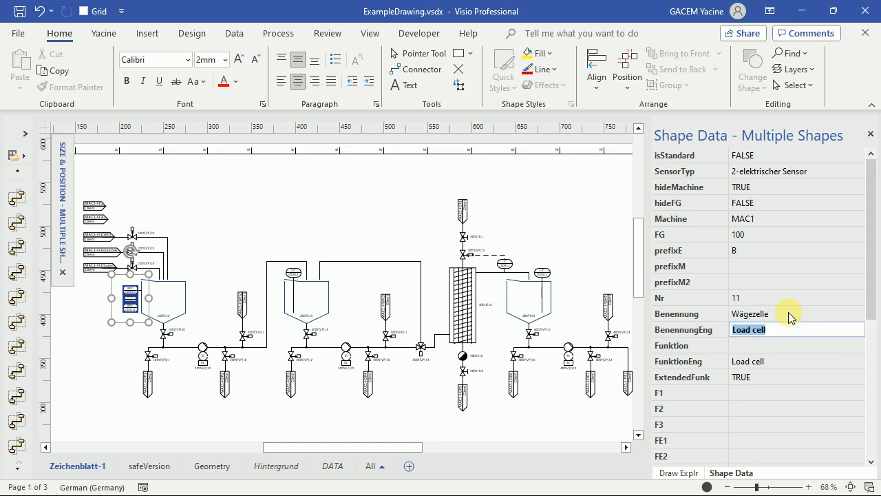
left_click(136, 353)
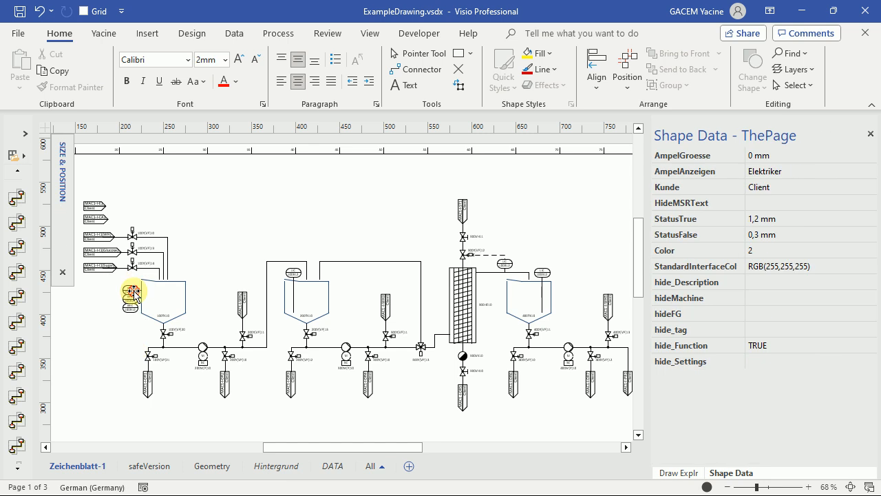
Step: Set the Nr of the uppermost WIC sensor beside tank 100TK10 to 20
left_click(133, 292)
scroll(168, 333, "up", 6)
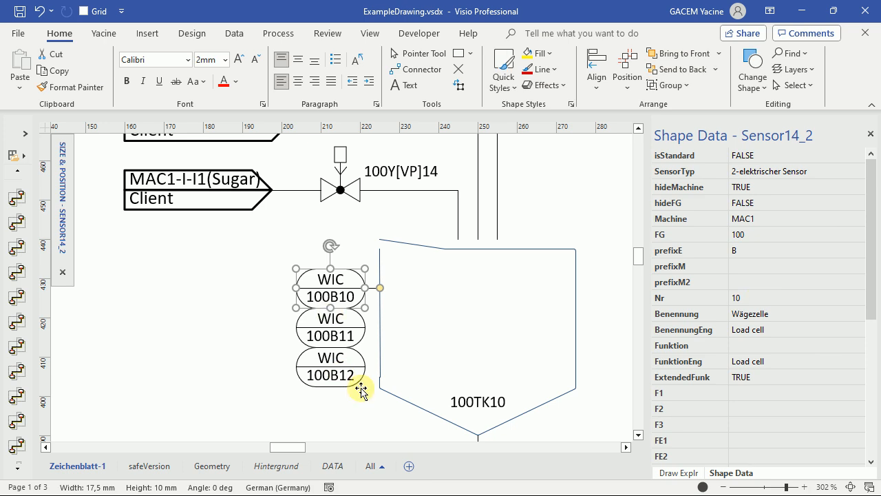
left_click(772, 298)
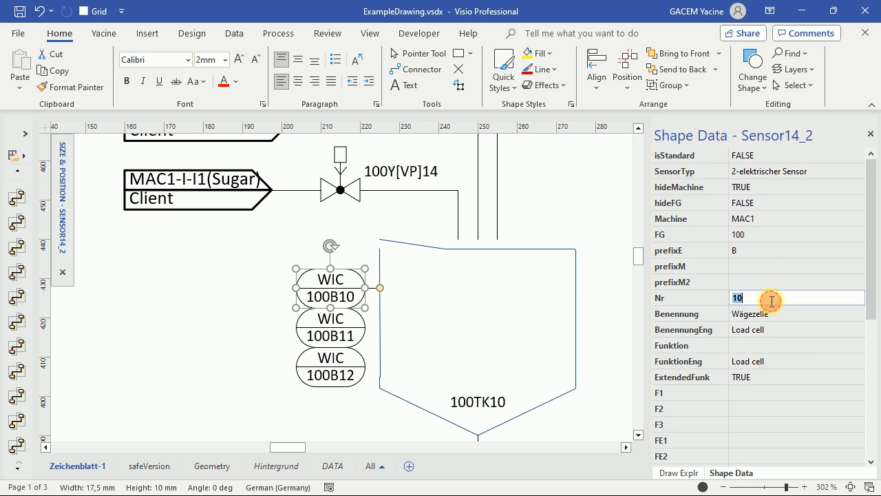
type("20")
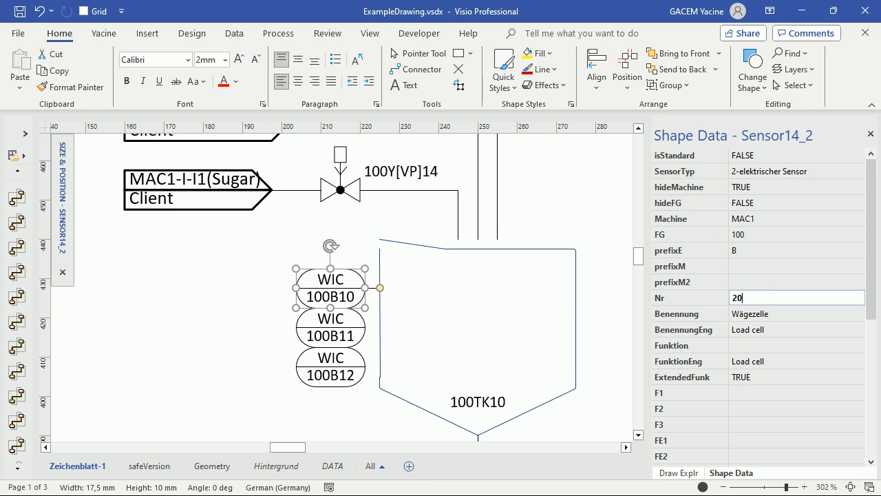
Step: Set the Nr of the middle WIC sensor beside tank 100TK10 to 21 and of the lowest one to 22
left_click(345, 333)
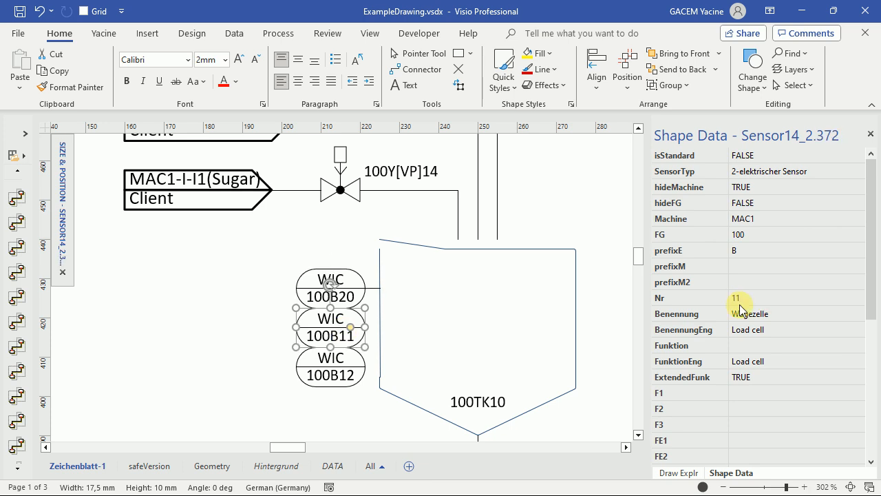
left_click(739, 304)
type("21")
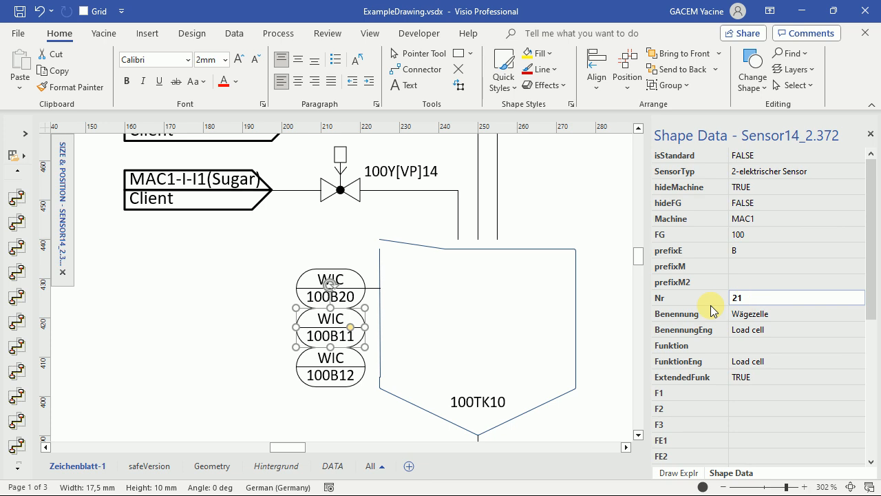
left_click(329, 368)
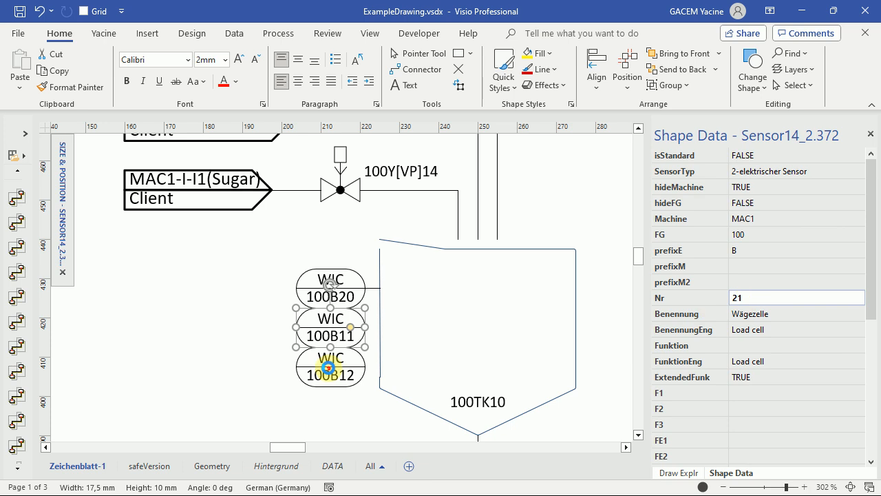
left_click(811, 297)
type("22")
key("Return")
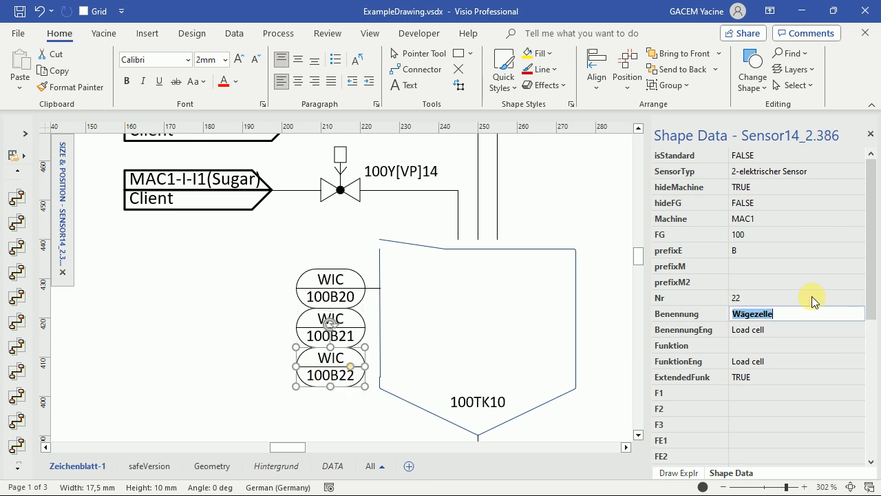
Step: Examine the shape data and tag of valve 200Y[VP]11 on the MAC1-I-WH2 line
scroll(486, 329, "down", 2)
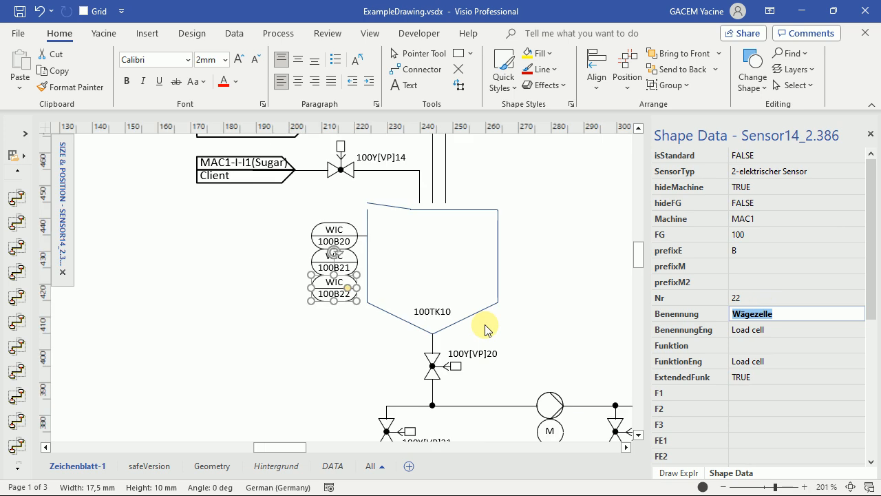
scroll(508, 324, "down", 1)
left_click(509, 323)
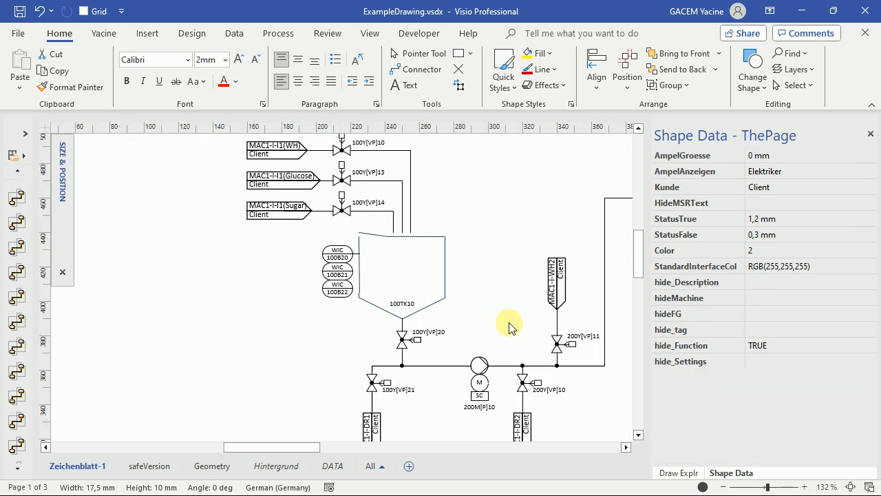
scroll(348, 297, "down", 1)
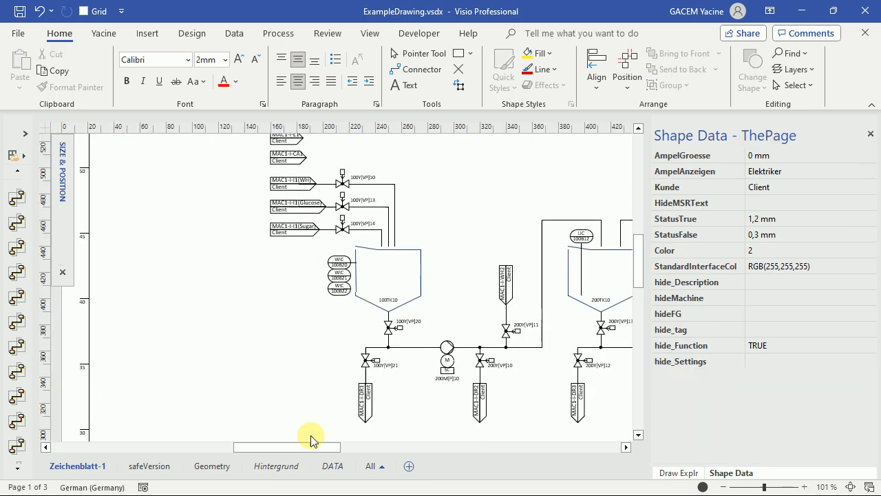
left_click_drag(314, 447, 339, 448)
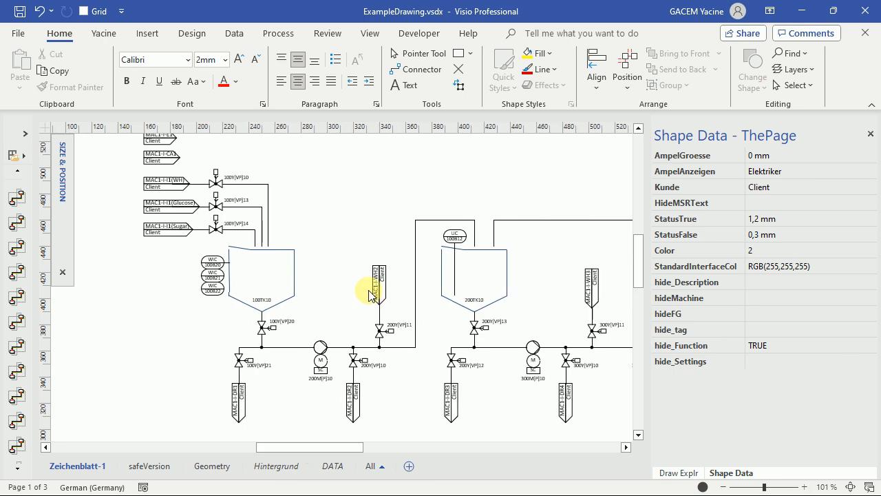
left_click(389, 330)
scroll(401, 350, "up", 5)
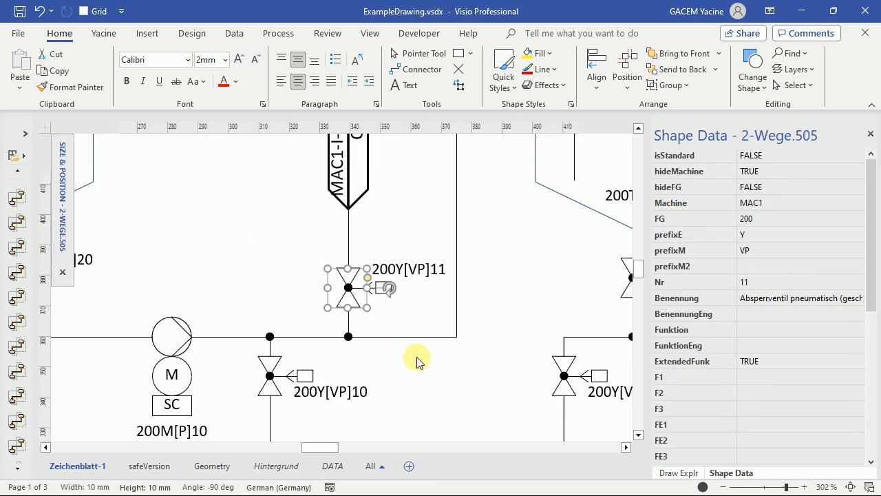
scroll(416, 359, "up", 2)
mouse_move(402, 287)
left_mouse_down()
mouse_move(370, 227)
mouse_move(411, 302)
left_mouse_up()
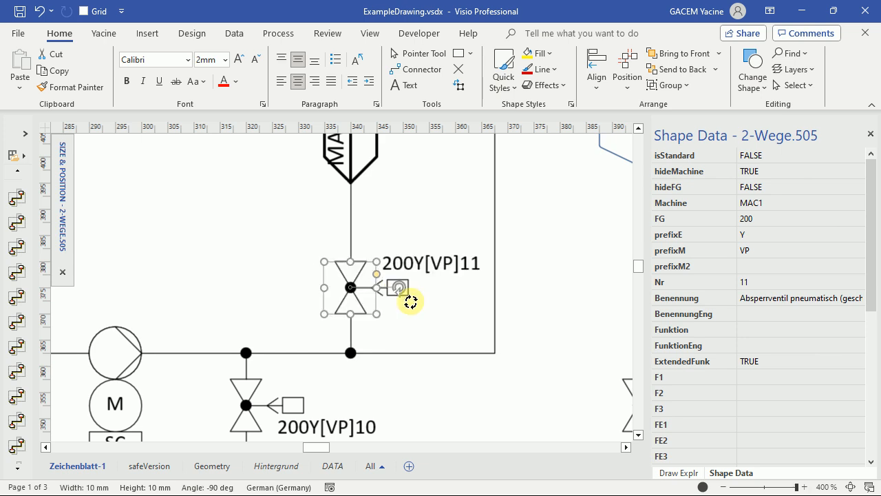
scroll(423, 331, "down", 3)
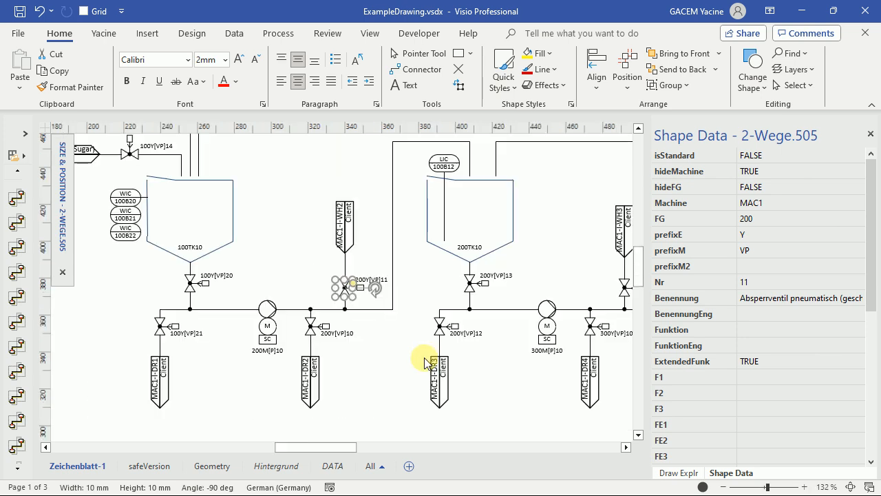
left_click(140, 310)
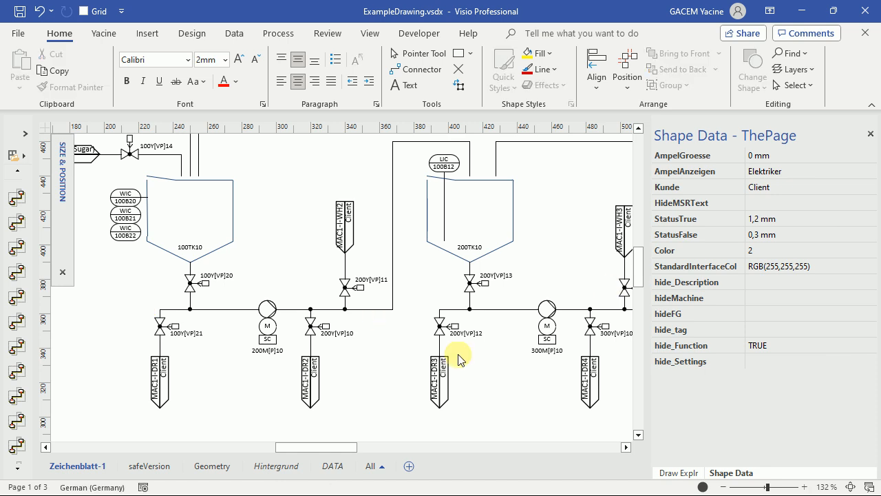
left_click(371, 397)
scroll(371, 398, "down", 2)
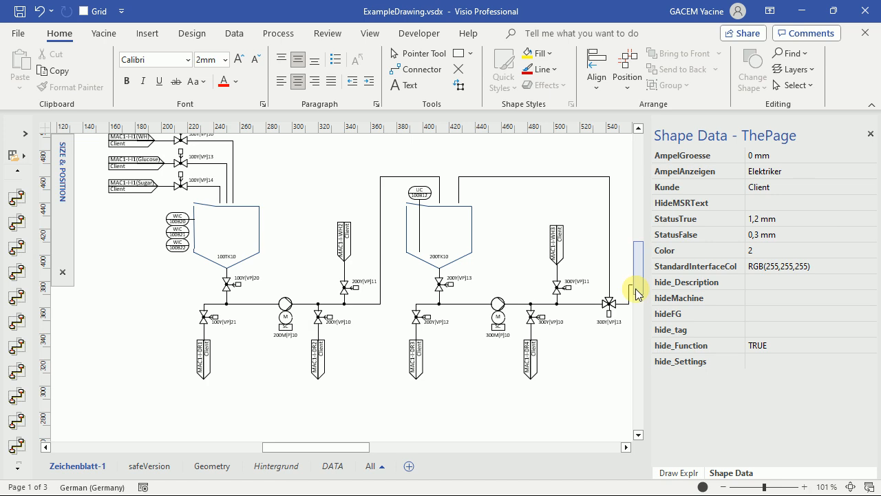
left_click_drag(637, 293, 639, 280)
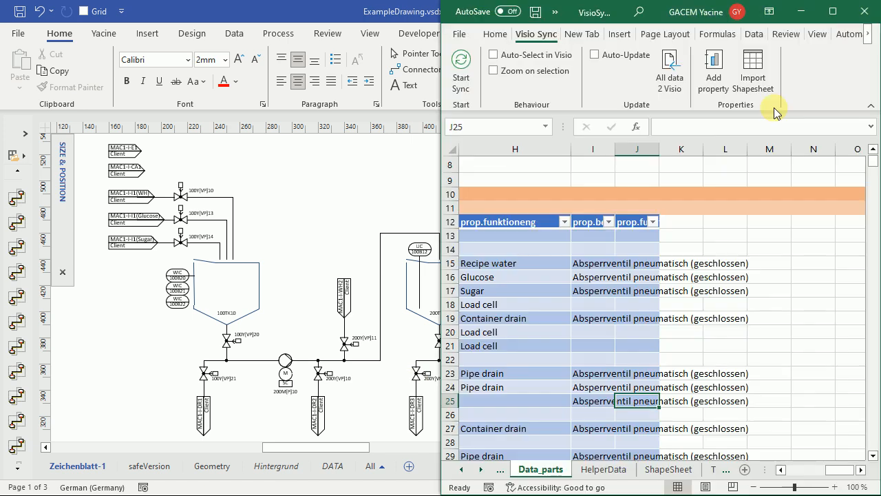
Step: Switch to the VisioSync workbook in Excel, maximize it, and examine the filters and parts table on the Data_parts sheet
left_click(833, 12)
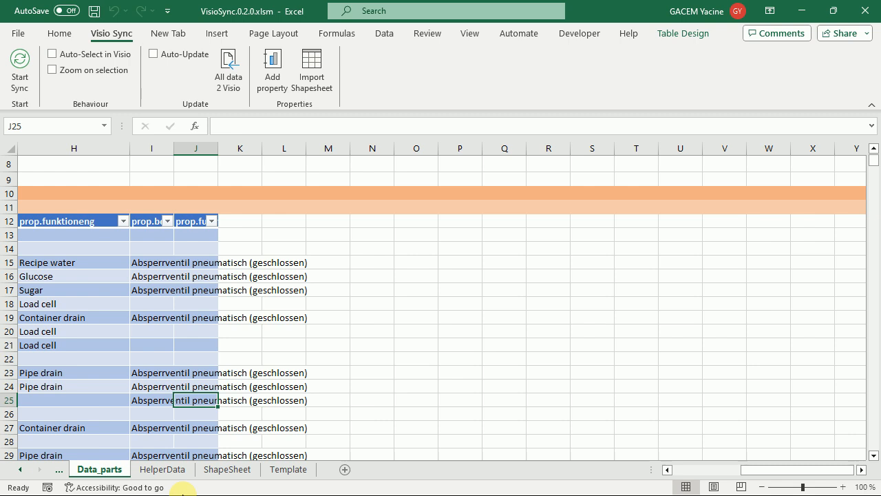
left_click_drag(832, 472, 671, 475)
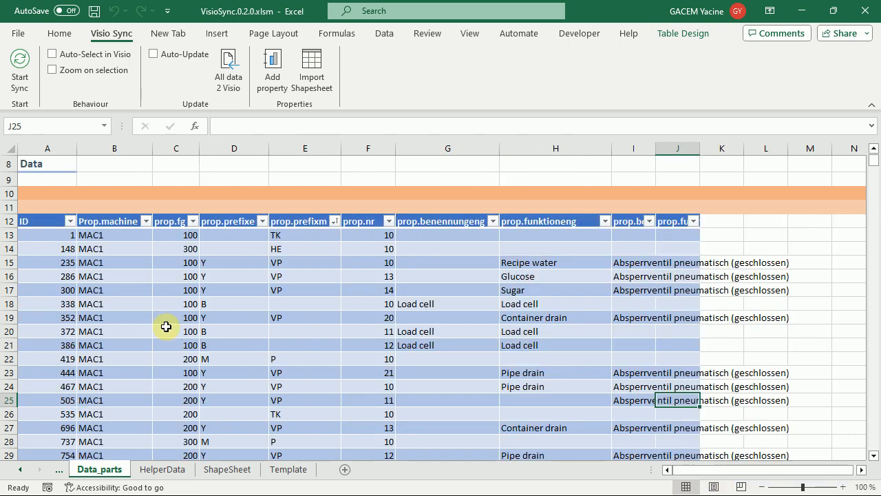
left_click(177, 248)
left_click(185, 303)
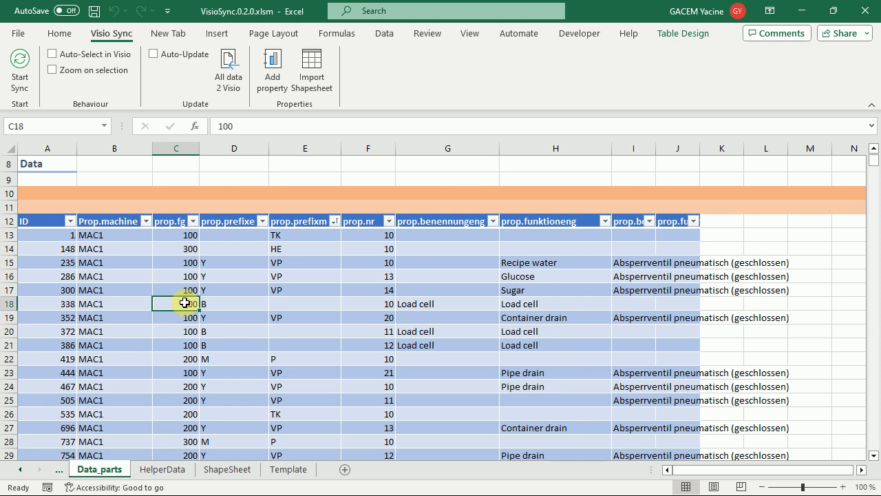
scroll(254, 356, "down", 2)
scroll(255, 356, "up", 5)
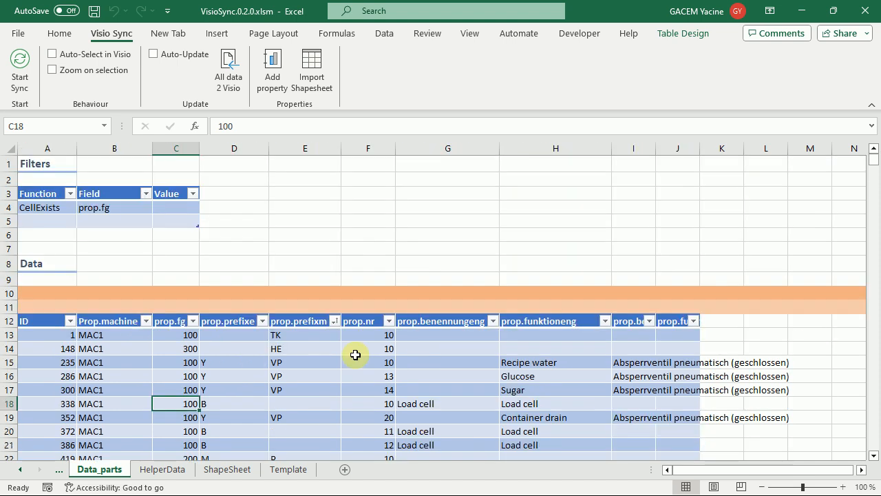
scroll(455, 372, "down", 1)
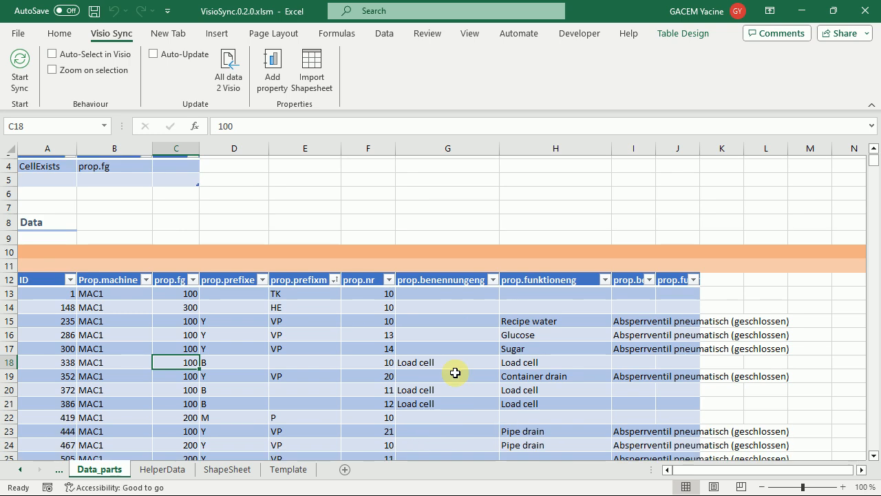
scroll(456, 372, "down", 1)
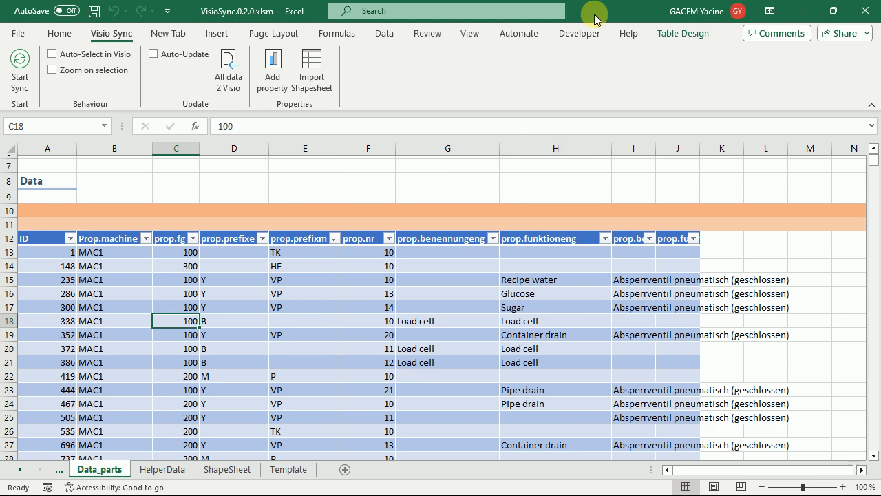
Step: Arrange Visio and Excel side by side and narrow the Shape Data pane to widen the drawing area
left_click_drag(594, 15, 880, 248)
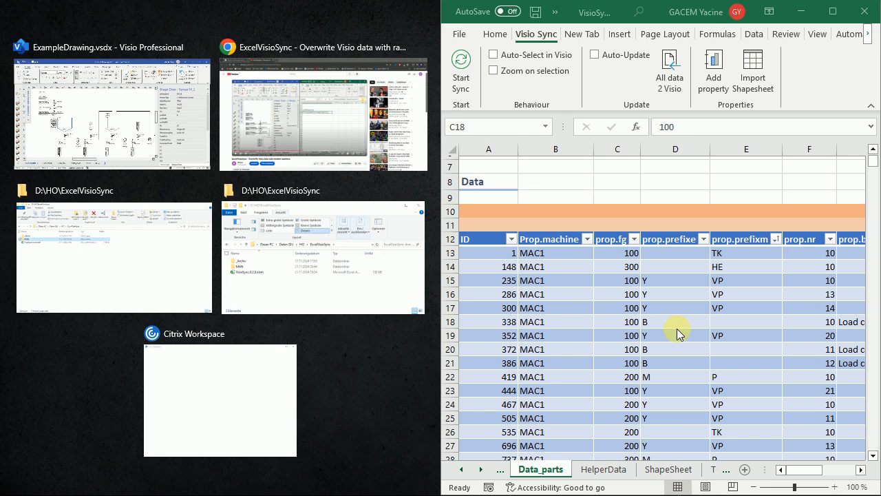
left_click(95, 107)
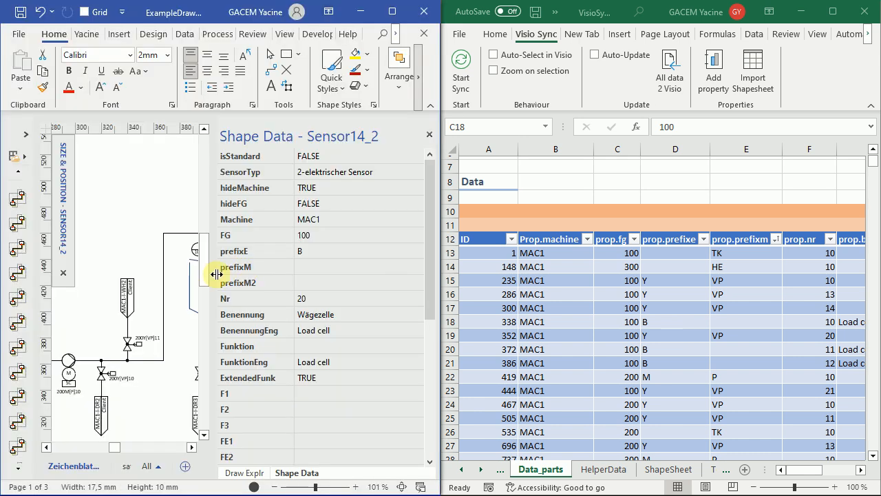
left_click_drag(216, 274, 345, 275)
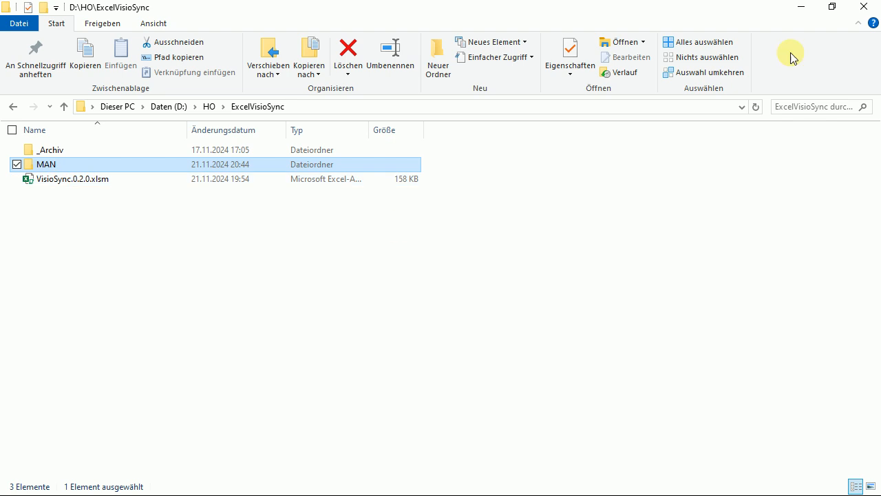
left_click(802, 8)
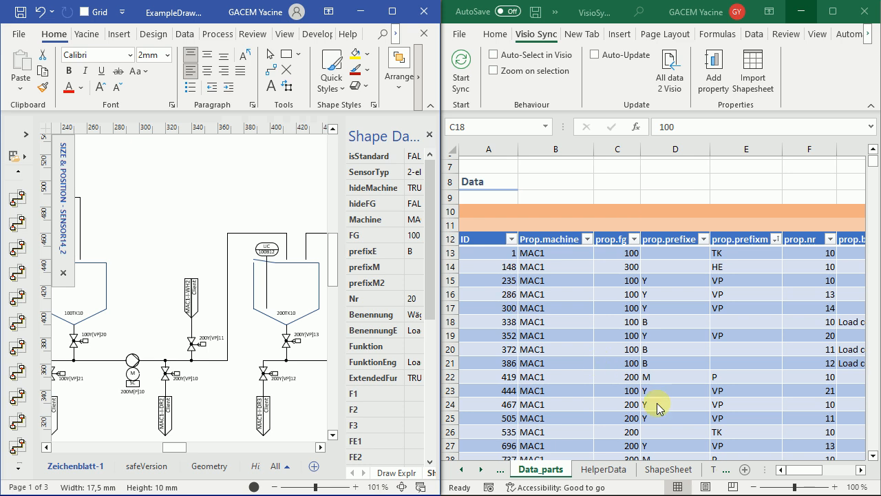
Step: Maximize Excel and examine the filter and data tables on the Template sheet, including the PinX filter field
left_click(832, 12)
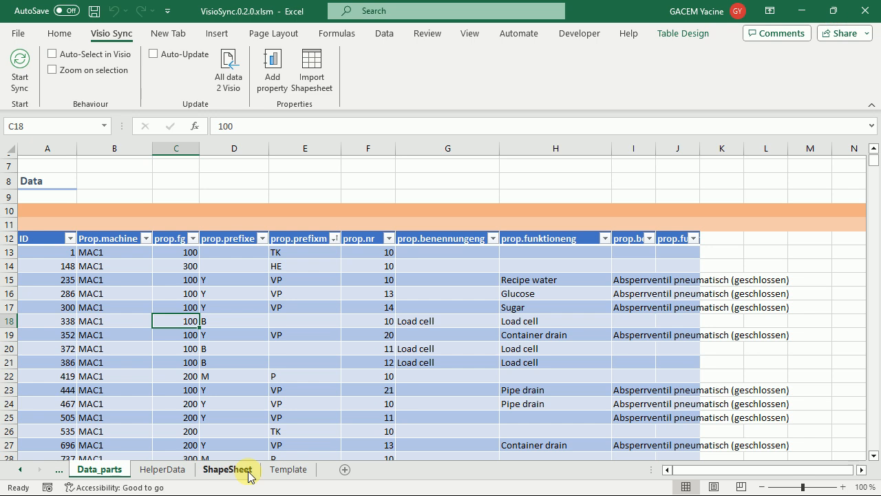
left_click(288, 469)
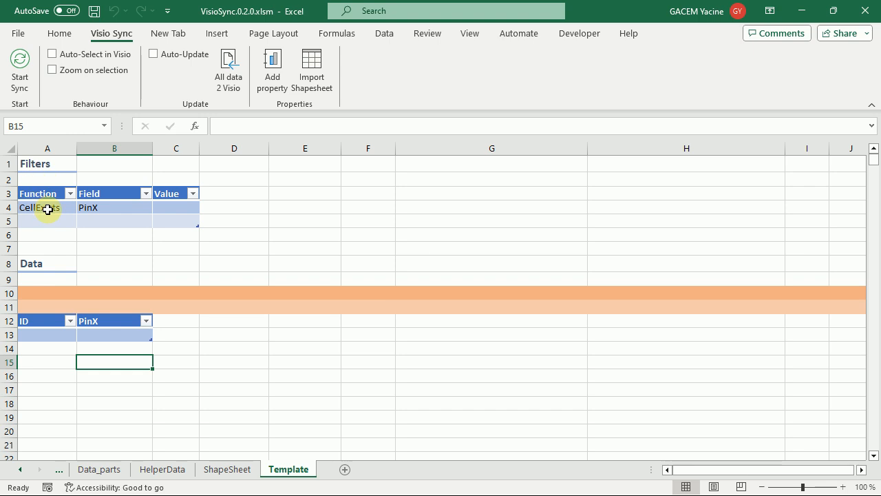
left_click(119, 210)
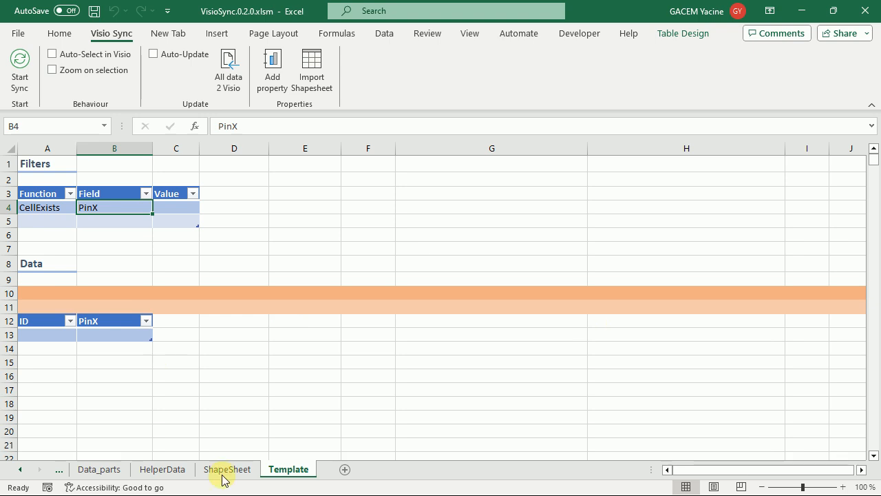
Step: Return to the Data_parts sheet and examine its CellExists filter on the prop.fg field
left_click(20, 475)
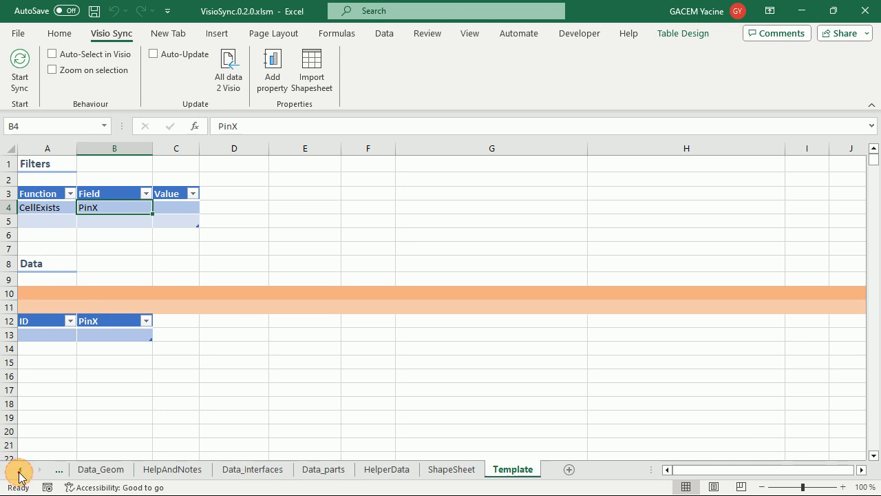
left_click(305, 474)
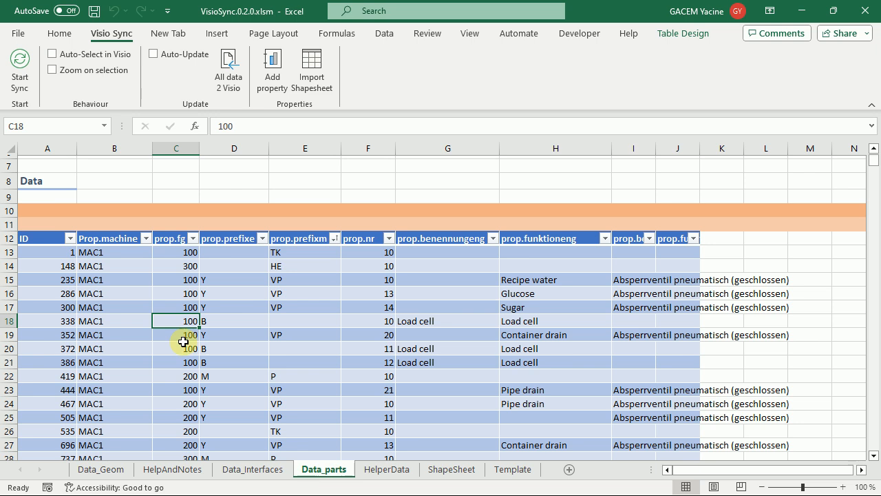
scroll(183, 342, "up", 2)
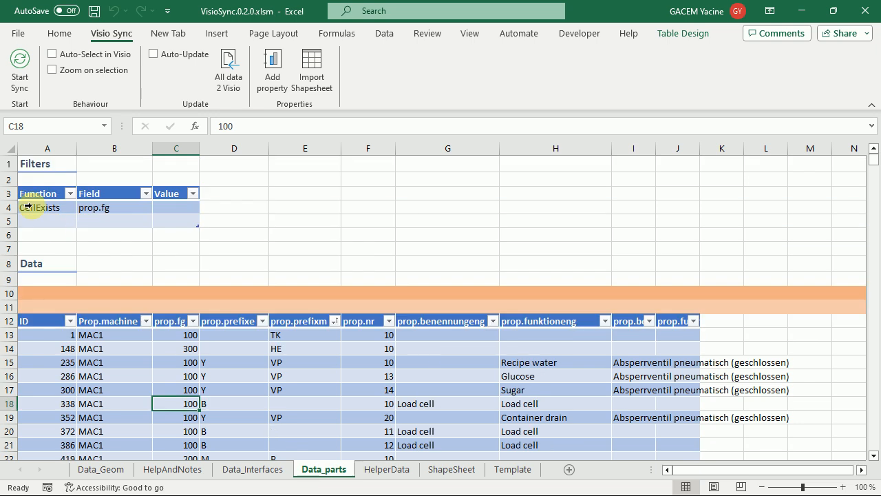
left_click(42, 208)
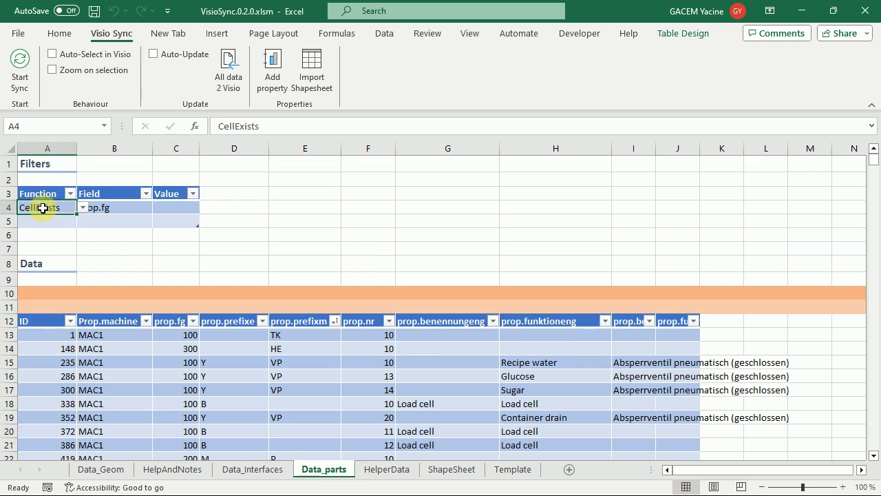
left_click_drag(42, 208, 107, 208)
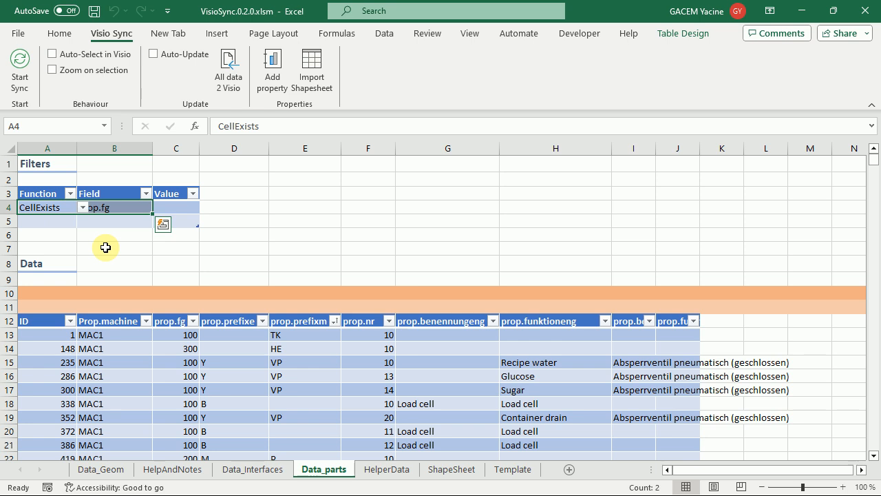
left_click(126, 209)
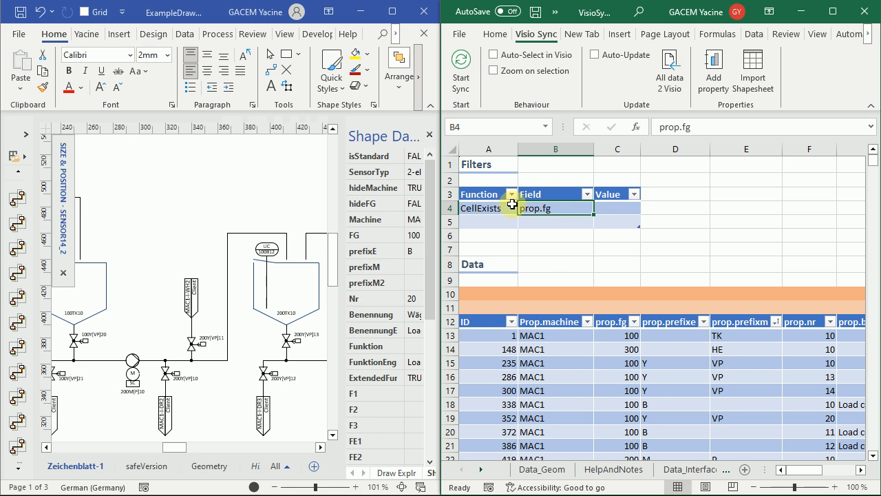
Step: Start the synchronization with Visio and enable Auto-Select in Visio, Zoom on selection and Auto-Update
left_click(462, 63)
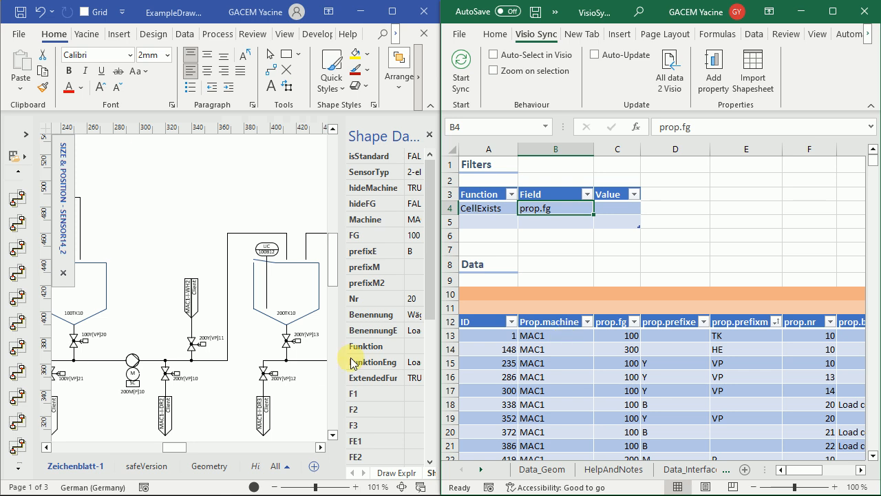
left_click(551, 363)
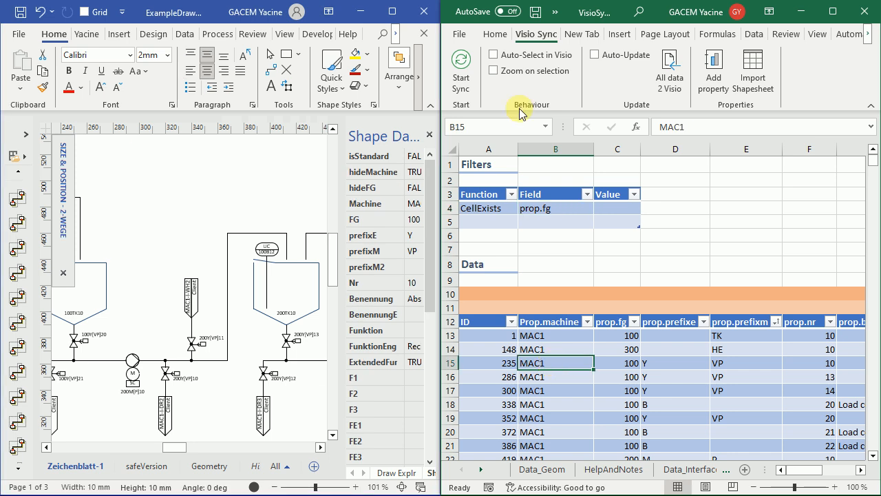
left_click(493, 55)
left_click(494, 71)
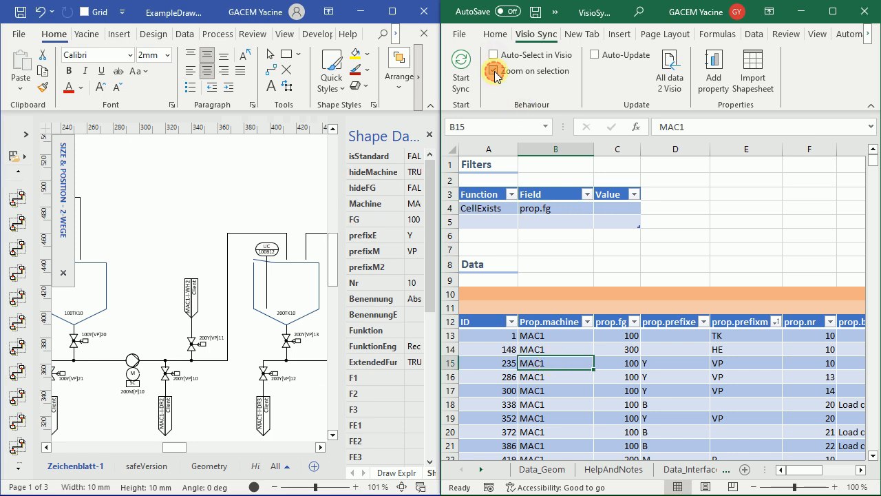
left_click(493, 55)
left_click(596, 56)
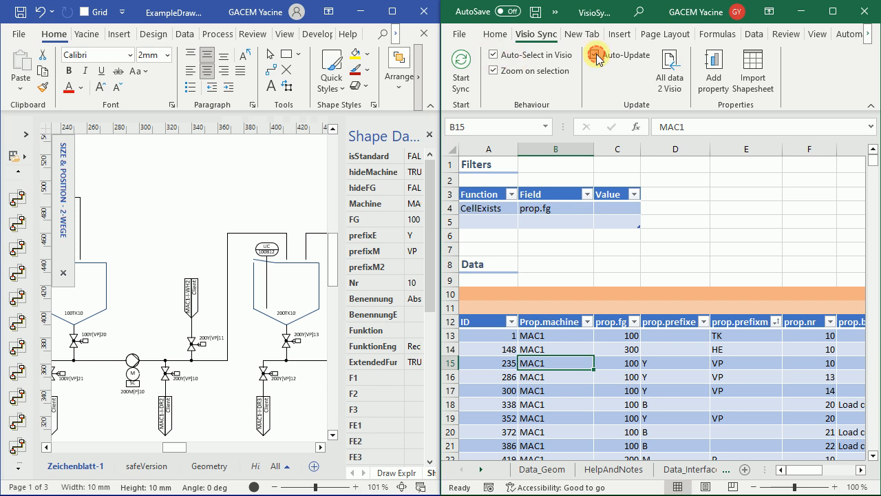
Step: Go through the part rows from ID 286 to ID 467 and back to ID 419, checking the matching shape in Visio
left_click(555, 390)
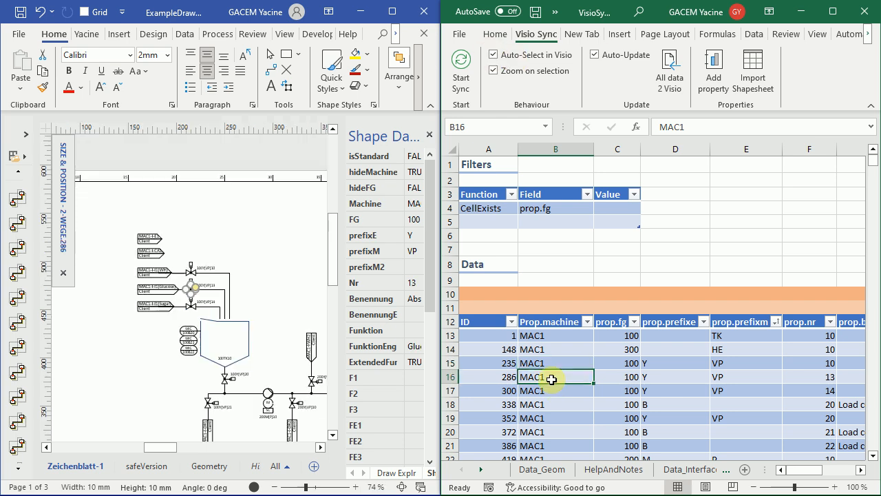
left_click(561, 405)
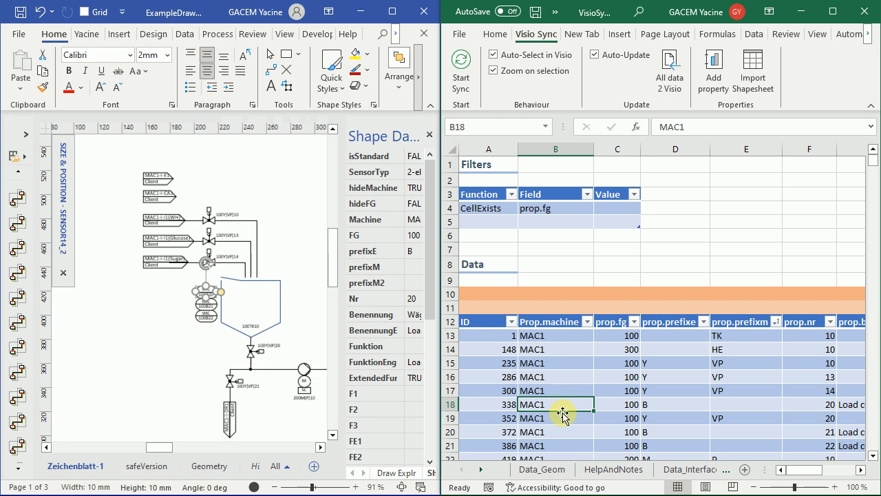
left_click(563, 414)
key("Down")
key("Down")
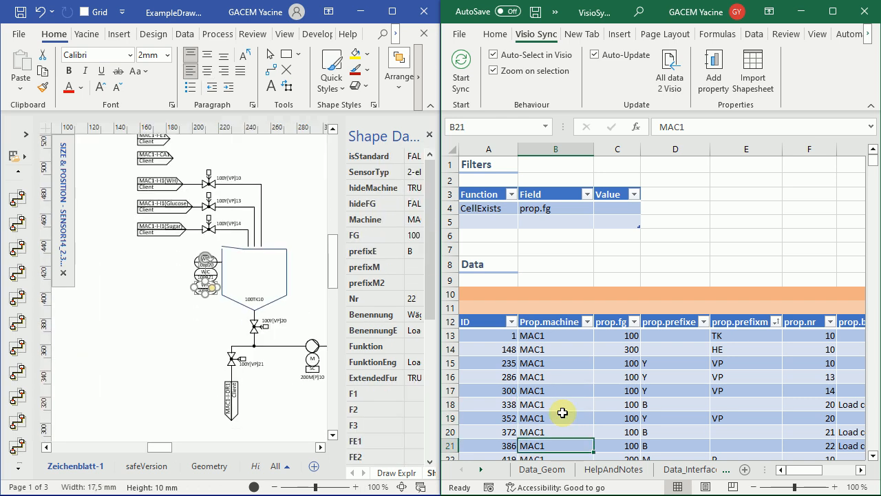
key("Down")
key("Down")
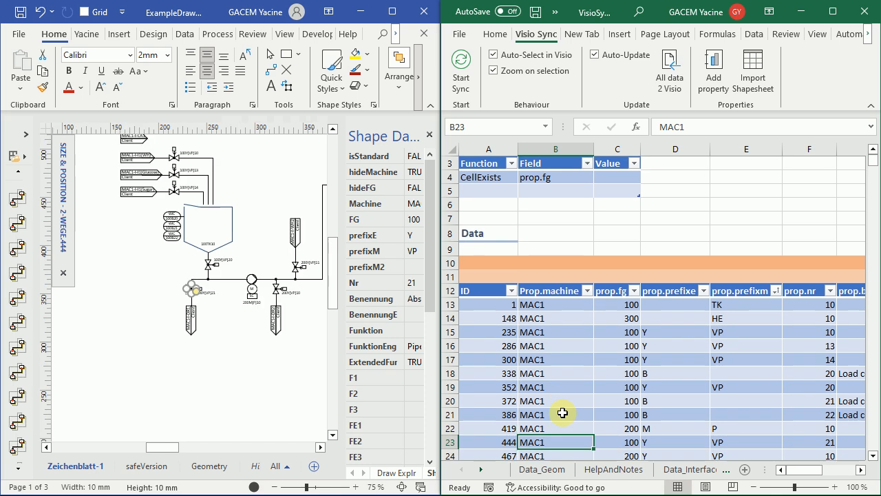
key("Down")
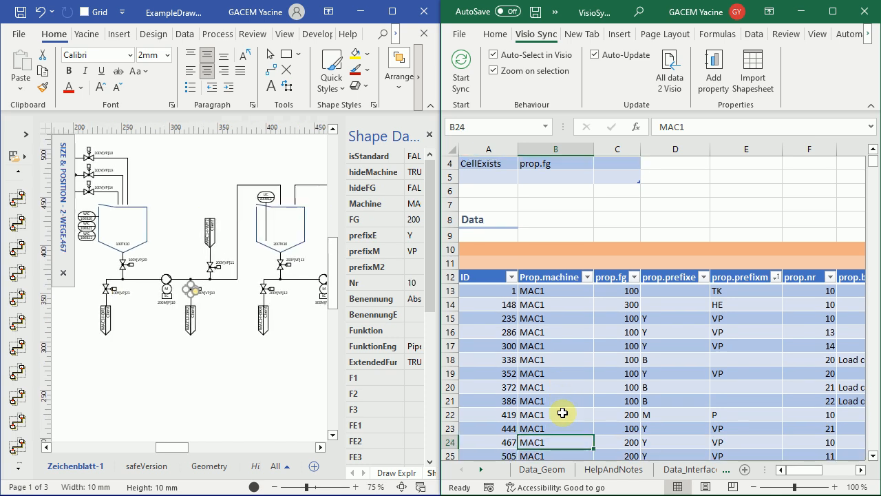
key("Up")
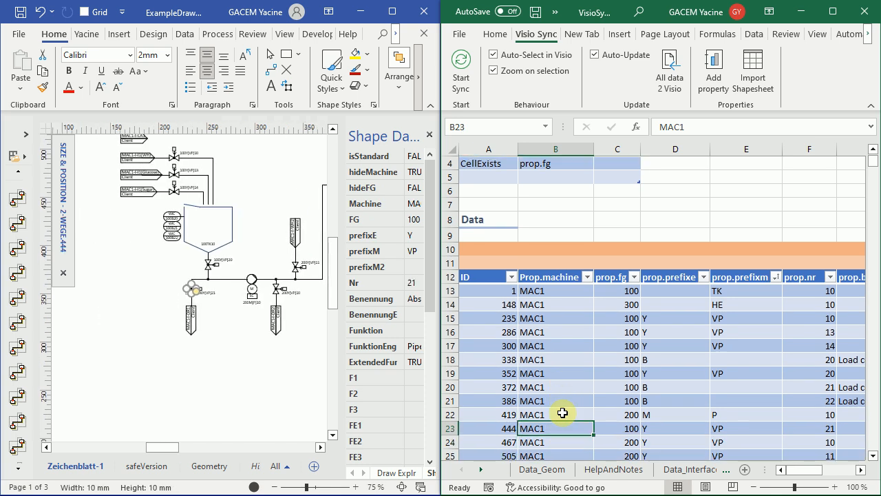
key("Up")
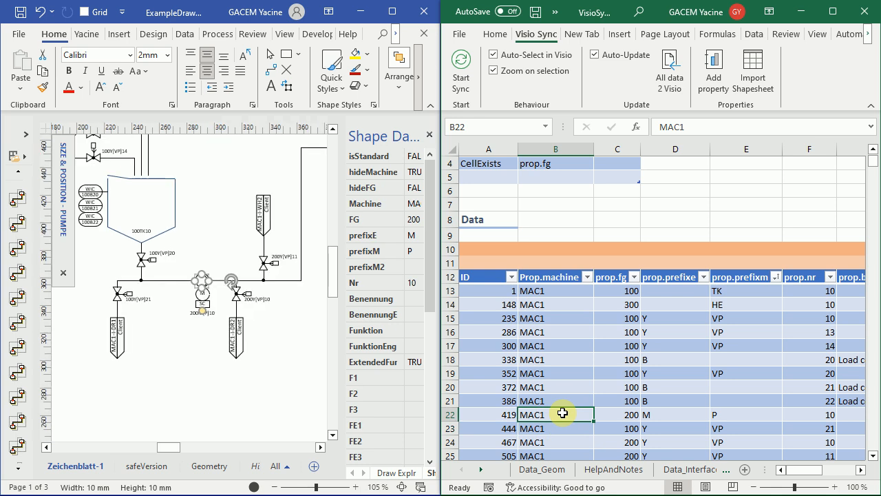
Step: Clear the selection in the Visio drawing and select valve 200Y[VP]11 to find its row in the parts table
left_click(251, 391)
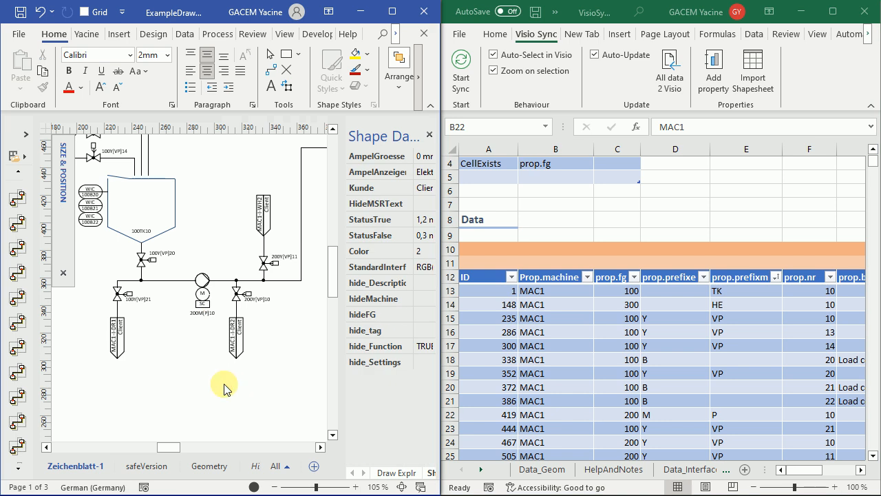
left_click(282, 260)
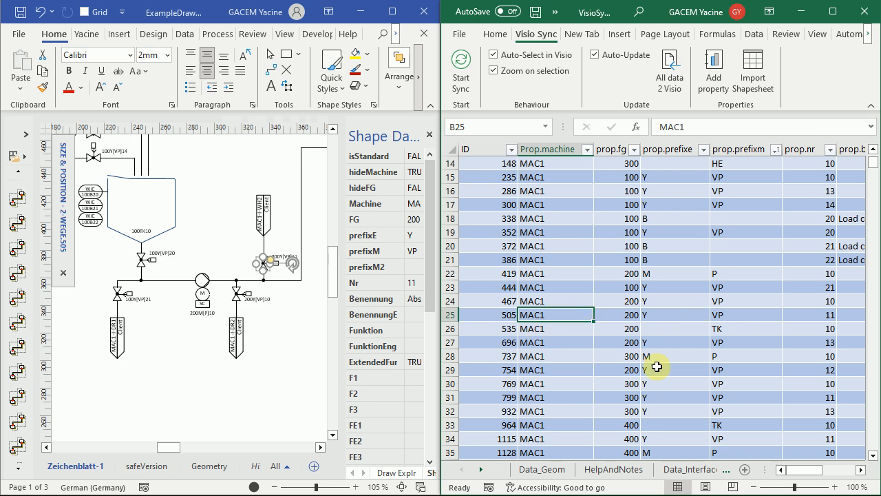
Step: Set prop.fg of the ID 1 tank to 500 in the parts table and return to that row to check its Visio label
scroll(621, 307, "up", 4)
left_click(619, 314)
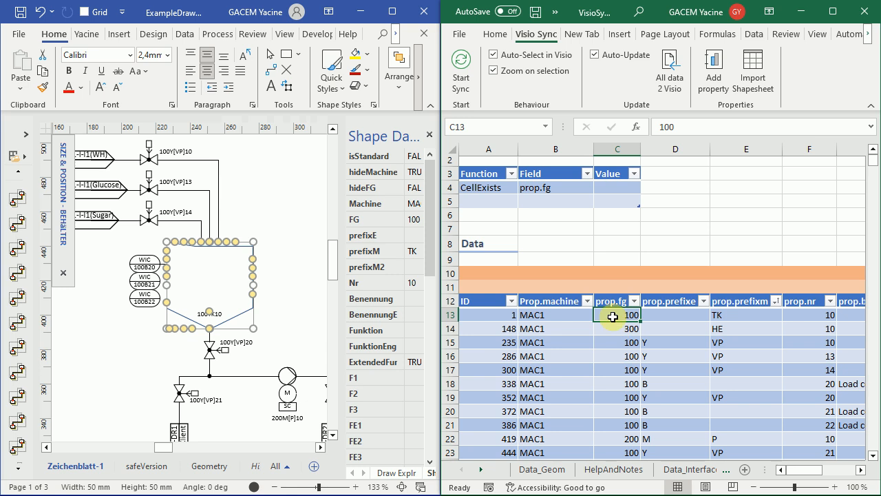
type("500")
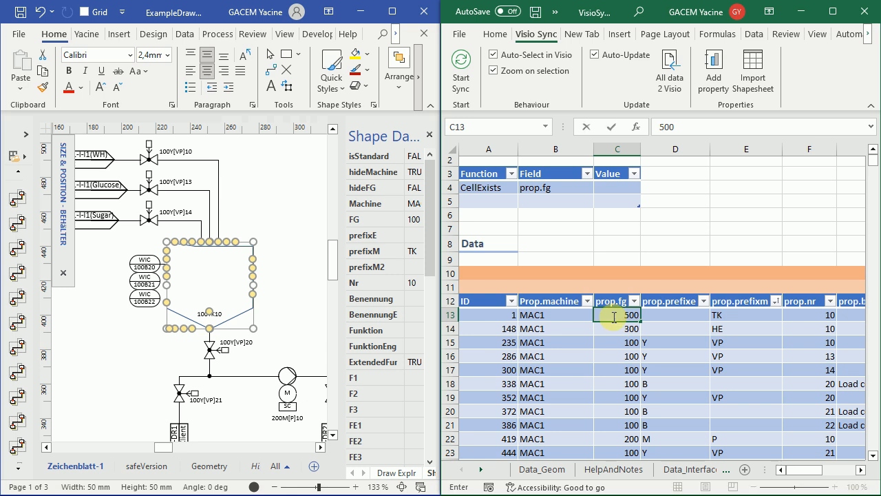
key("Return")
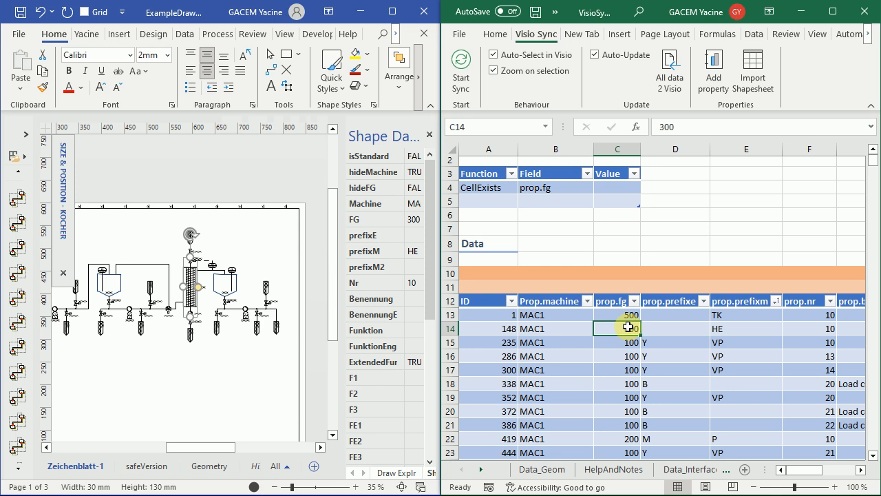
key("Up")
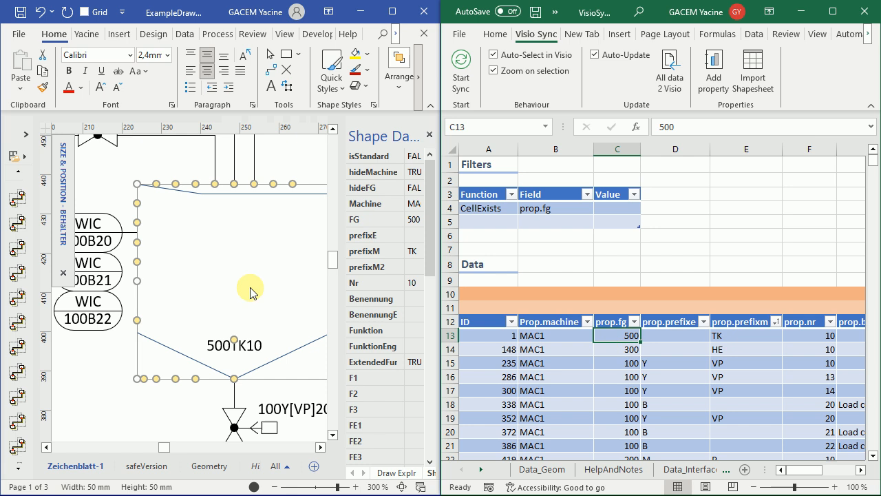
Step: Set the tank's FG shape data to 100 in Visio and check prop.fg of the ID 1 row in Excel
left_click(136, 413)
left_click(217, 346)
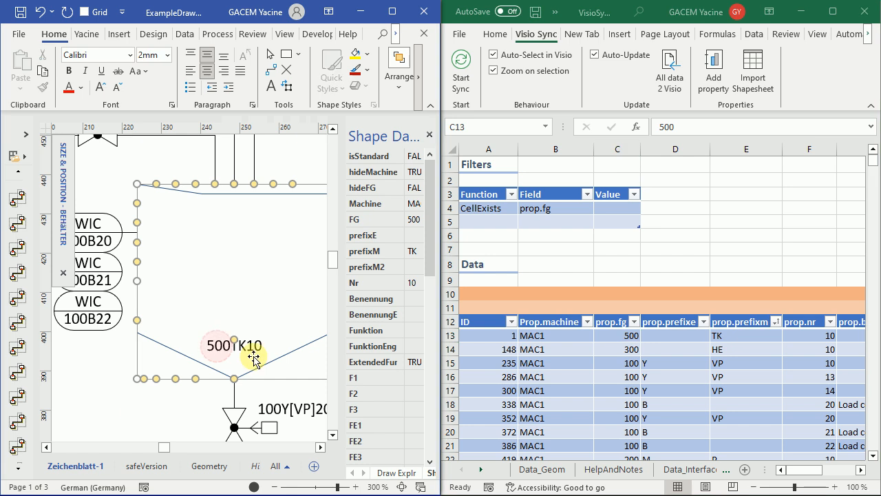
left_click(414, 223)
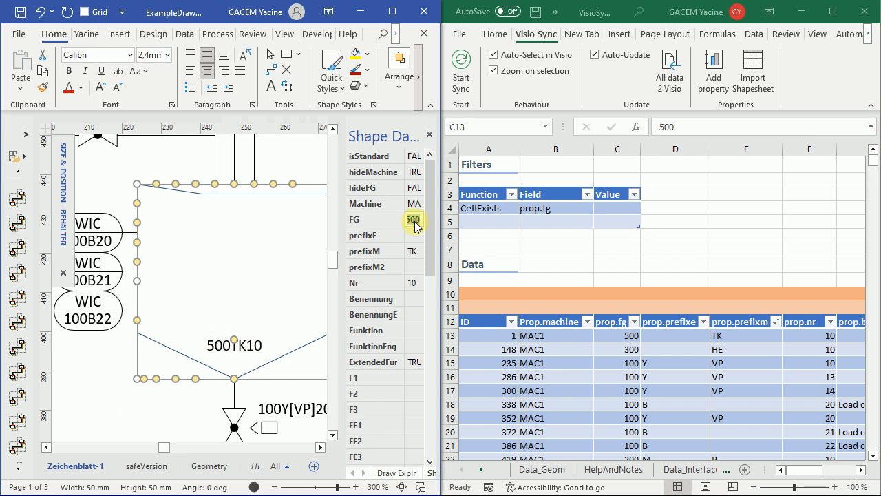
type("100")
key("Return")
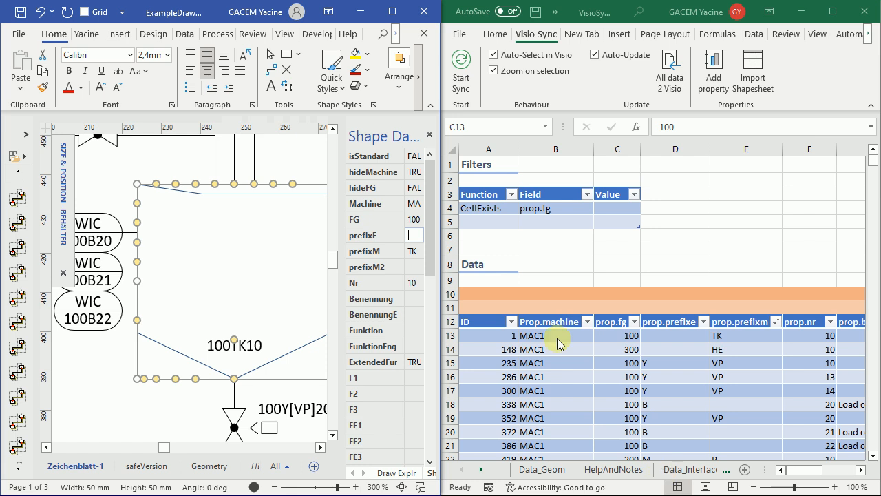
left_click(788, 475)
left_click_drag(829, 476, 610, 365)
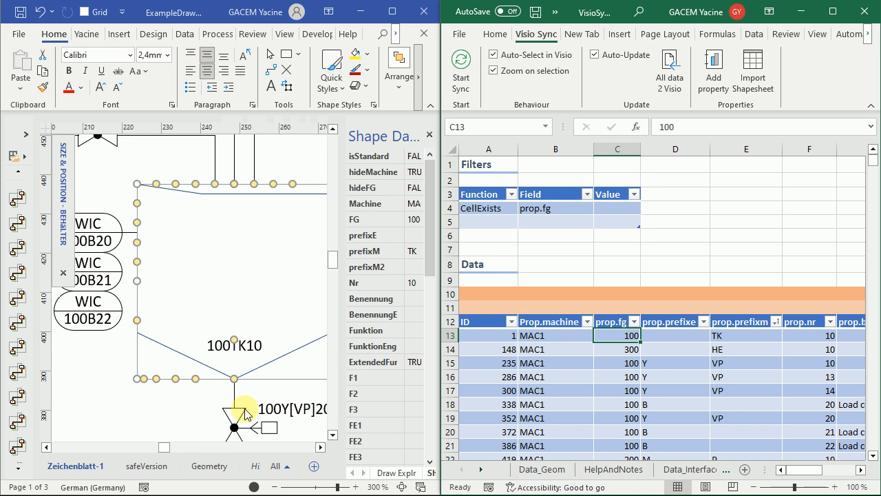
Step: Open the Geometry page in Visio and the Data_Geom sheet in Excel, showing its filter and first data columns
left_click(102, 411)
left_click(209, 466)
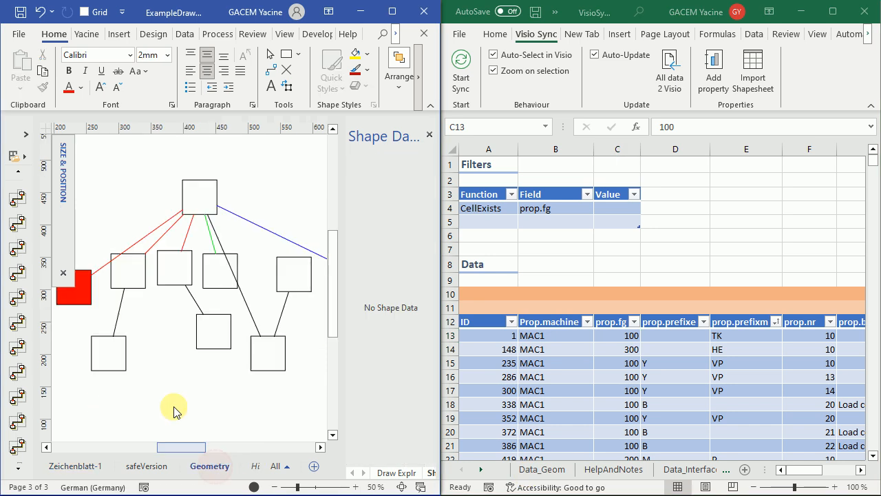
scroll(271, 254, "down", 1)
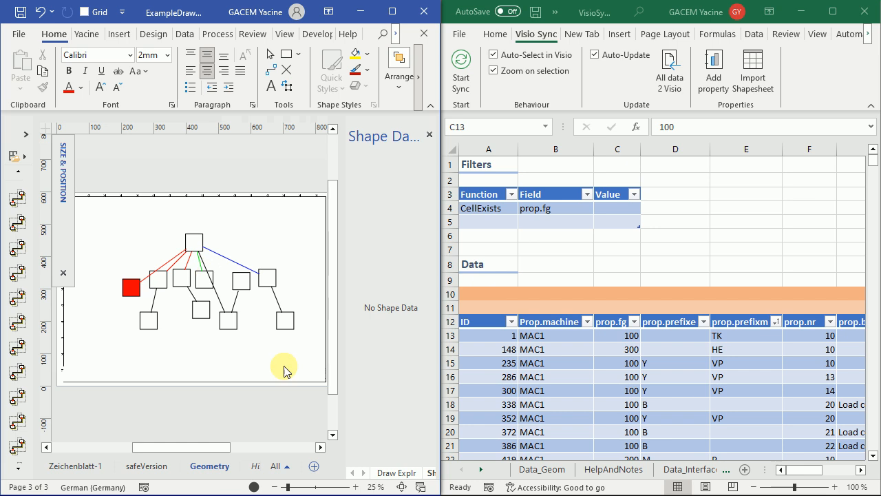
left_click(556, 475)
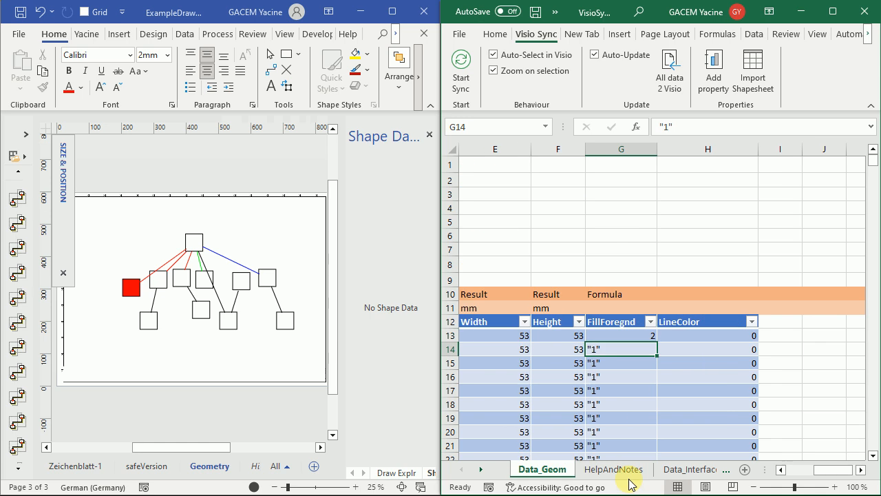
left_click(806, 475)
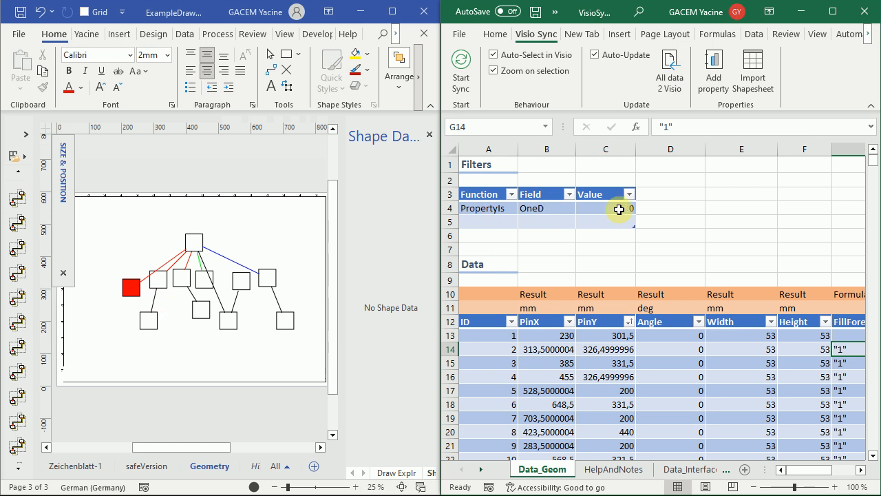
Step: Examine the PropertyIs filter on OneD with value 0 and start the synchronization with the Geometry page
left_click(556, 208)
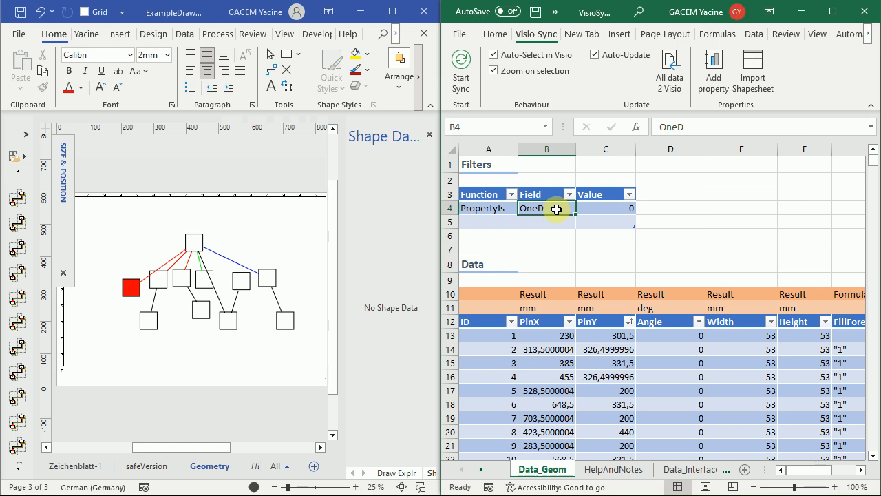
left_click(610, 206)
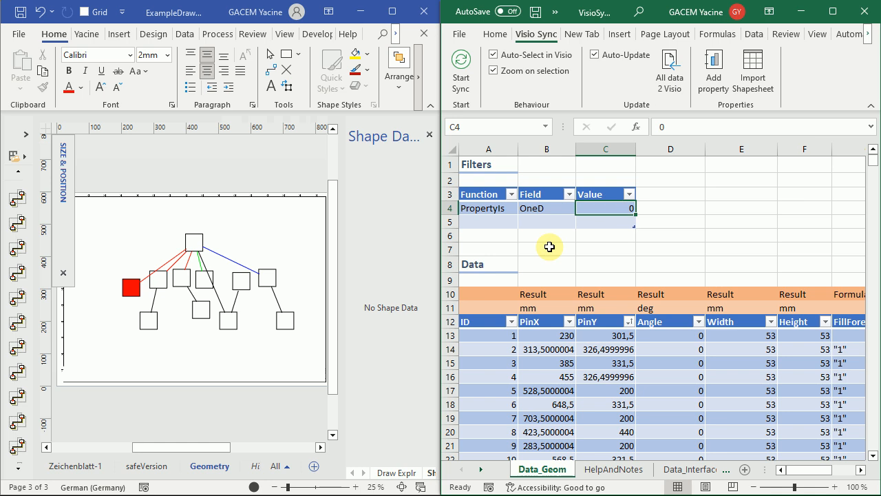
left_click(461, 67)
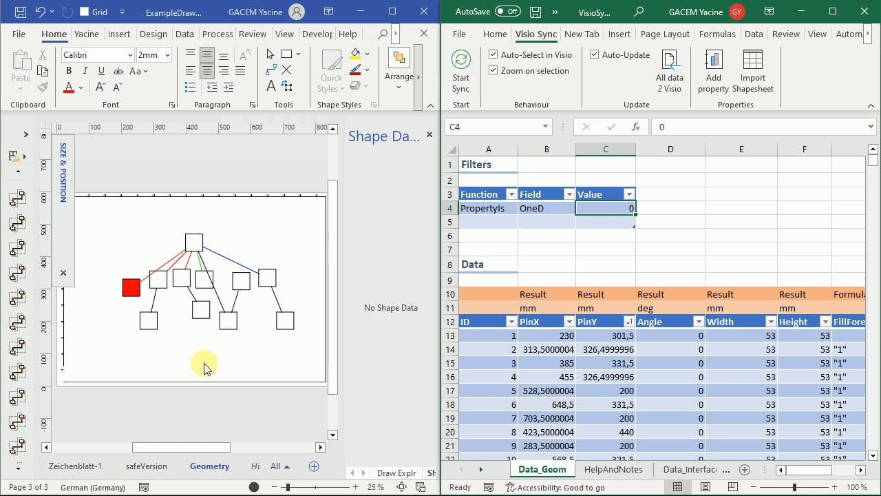
Step: Go through the geometry rows between ID 3 and ID 6, ending on ID 4, and check the matching squares in Visio
left_click(545, 364)
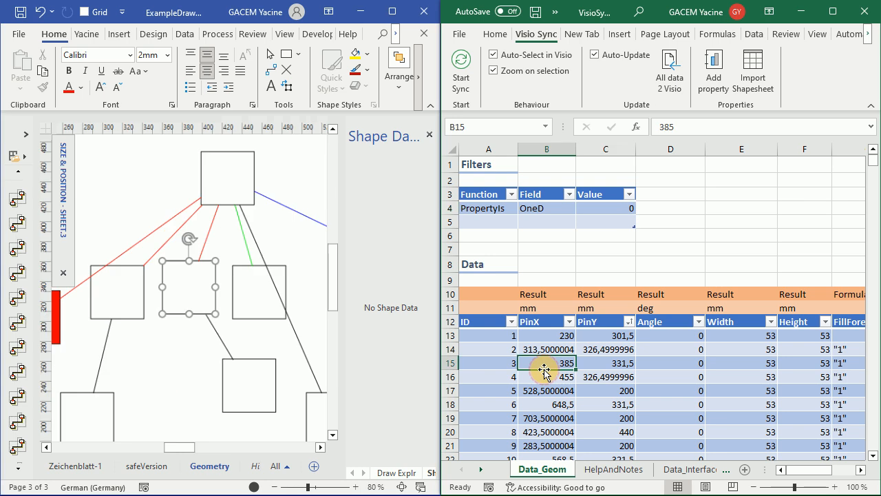
left_click(551, 391)
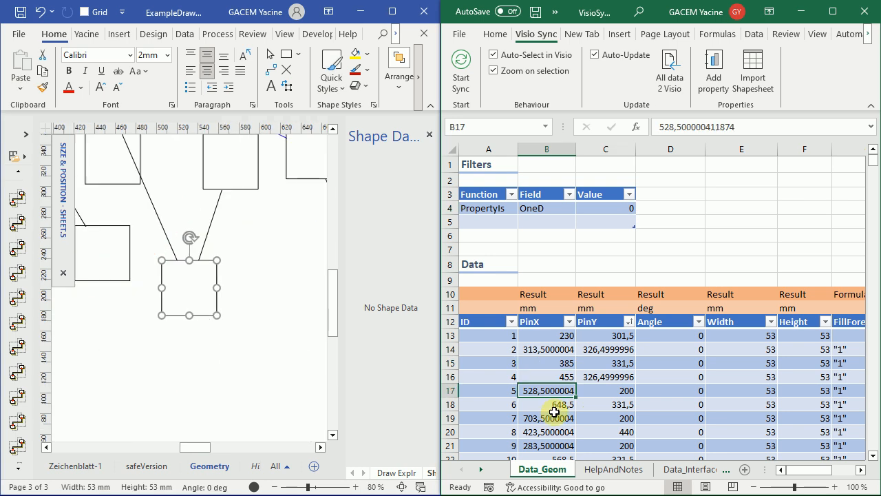
key("Down")
key("Down")
left_click(554, 405)
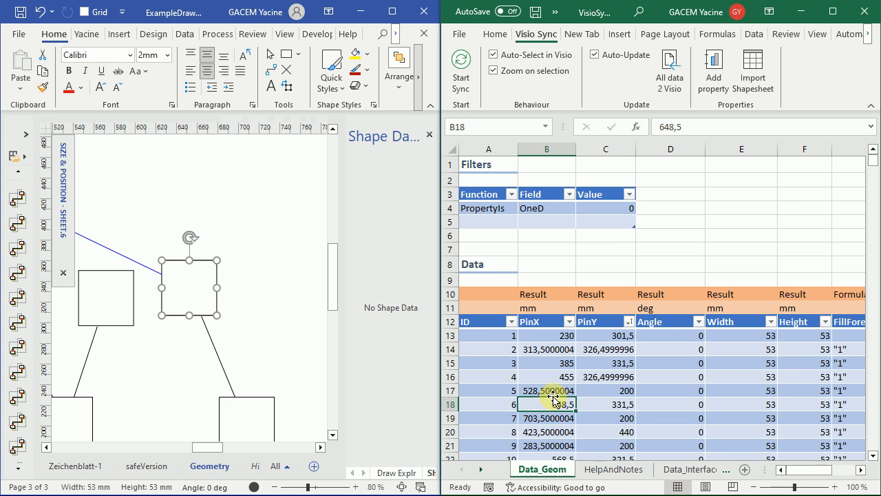
left_click(552, 391)
left_click(551, 377)
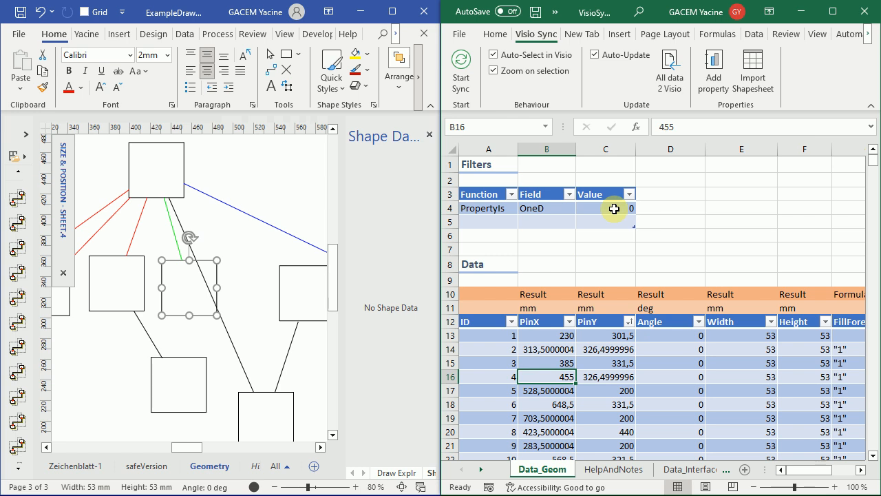
Step: Set the OneD filter value to -1 and restart the synchronization to list the connectors
left_click(614, 208)
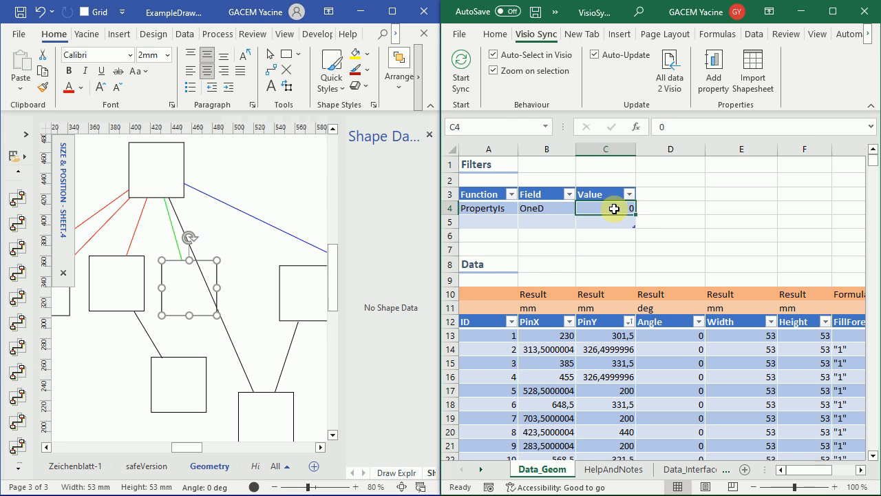
type("-1")
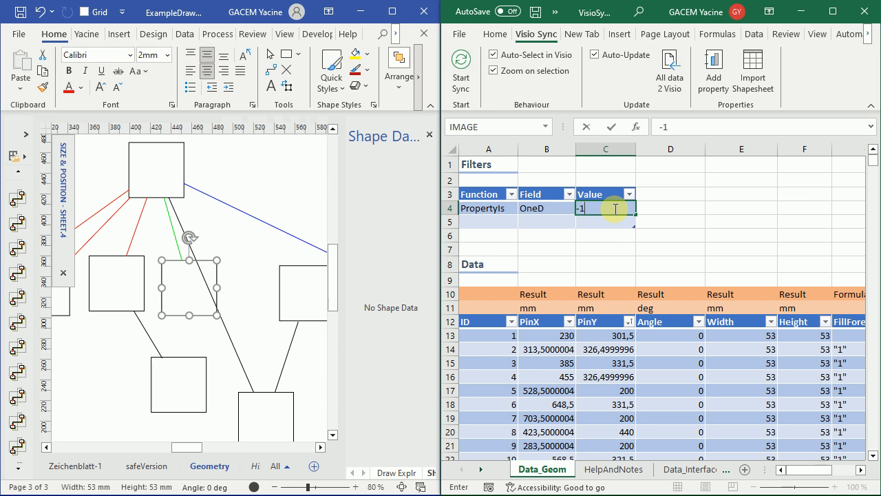
key("Return")
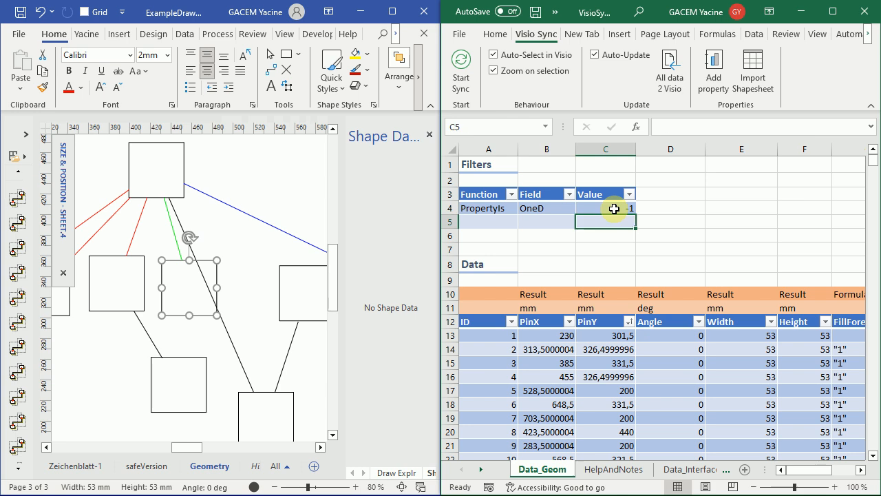
left_click(461, 59)
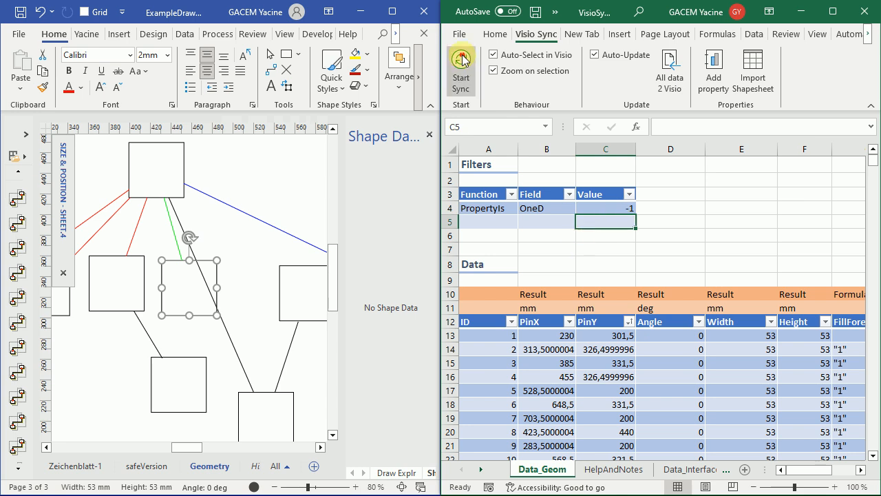
Step: Go through connector rows between ID 14 and ID 20, ending on ID 15, and check the matching lines in Visio
left_click(558, 361)
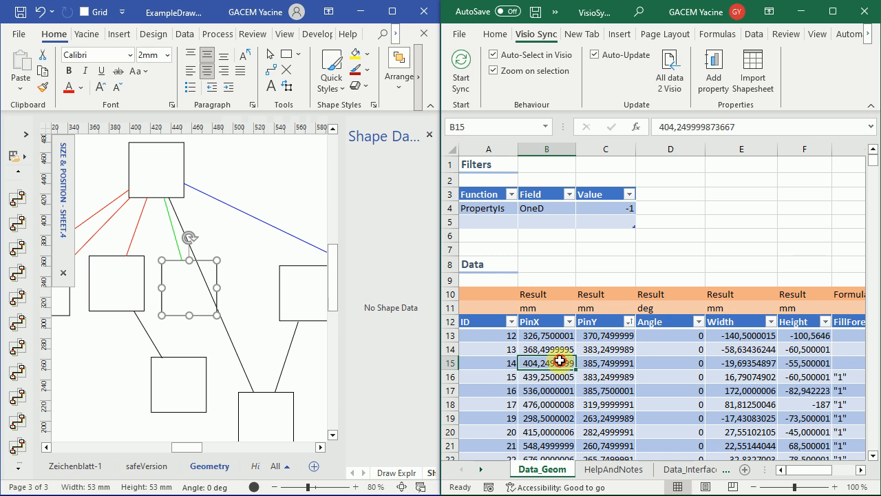
left_click(566, 391)
left_click(548, 431)
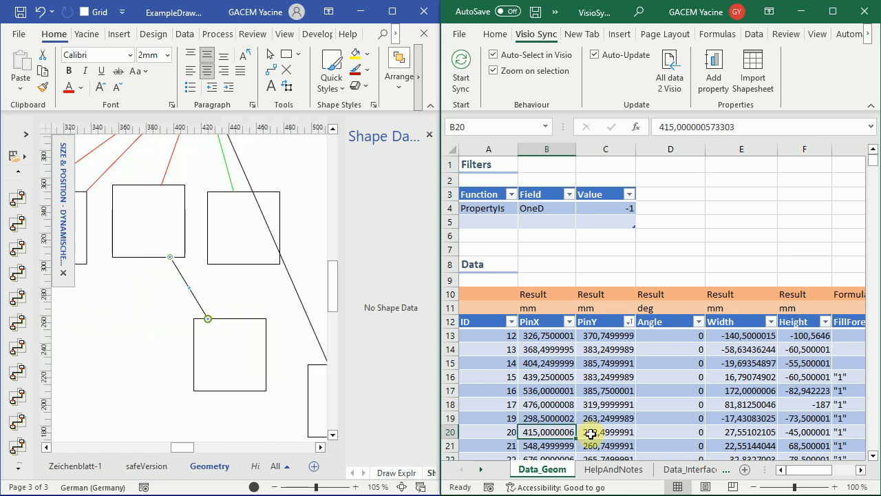
left_click(590, 432)
left_click(615, 381)
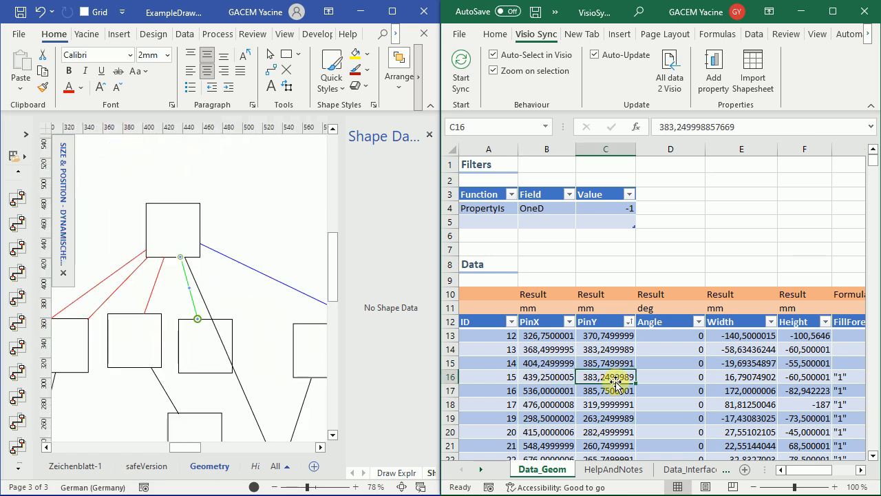
Step: Set the OneD filter value to 0
left_click(614, 209)
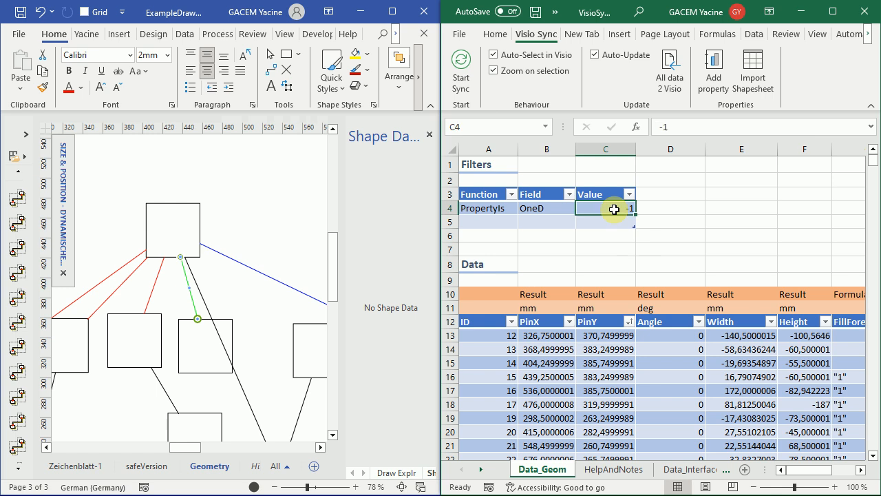
type("0")
key("Return")
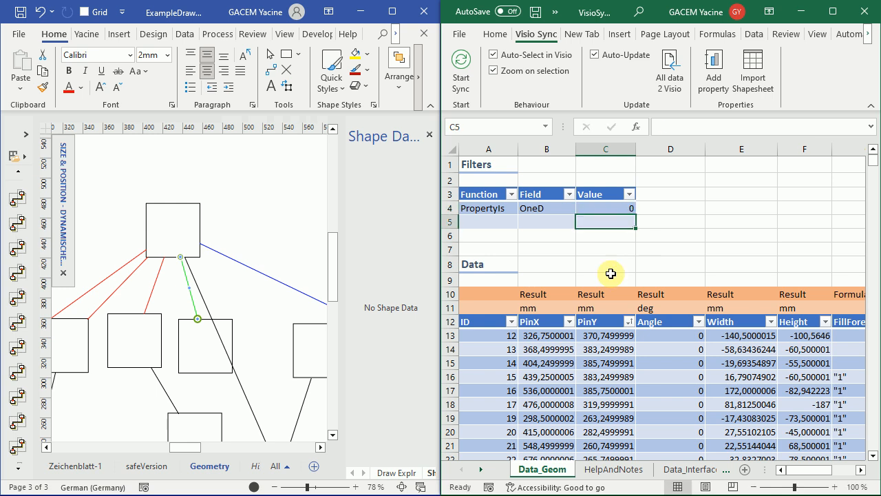
Step: Clear the Result and mm entries above the PinX and PinY columns and restart the synchronization
left_click_drag(545, 294, 597, 303)
key("Delete")
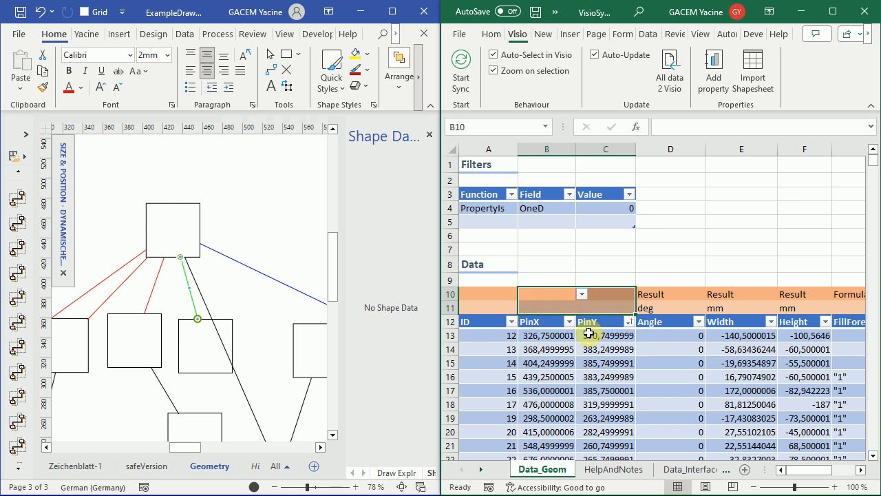
left_click(555, 361)
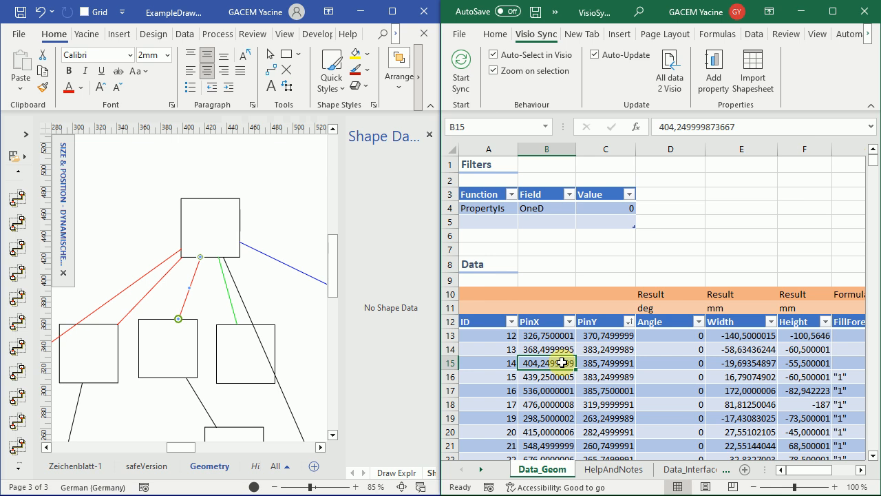
left_click(462, 61)
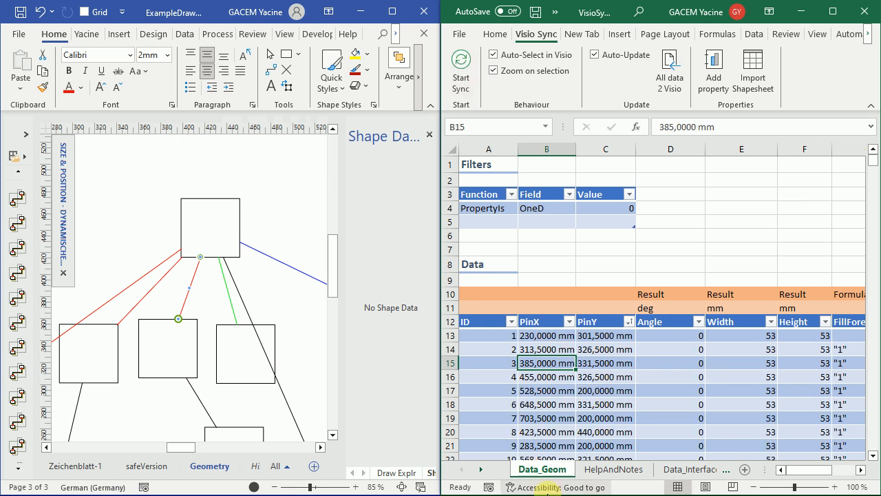
Step: Check the PinX cells of IDs 1 and 3 against their Visio squares and jump to the last PinY row
left_click(546, 337)
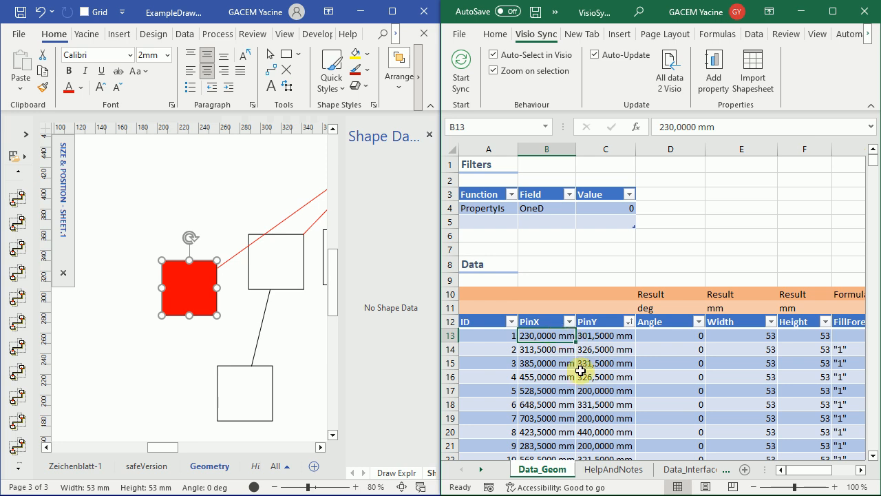
left_click(559, 363)
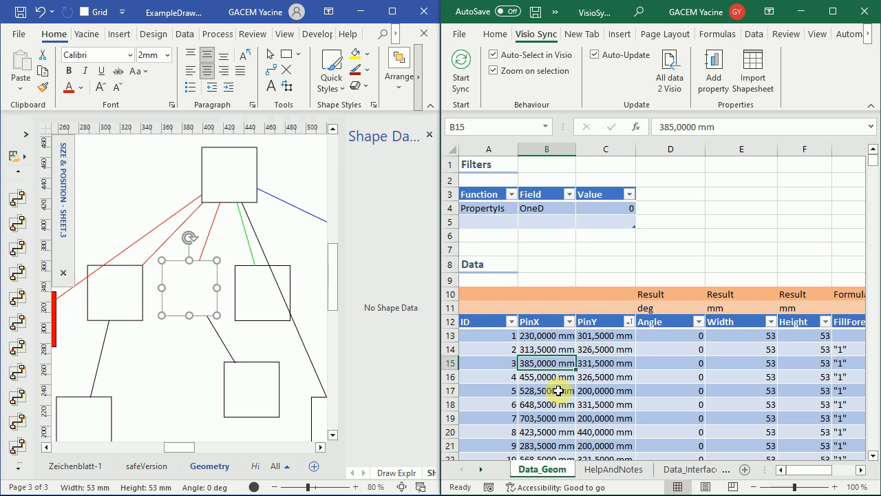
left_click(551, 338)
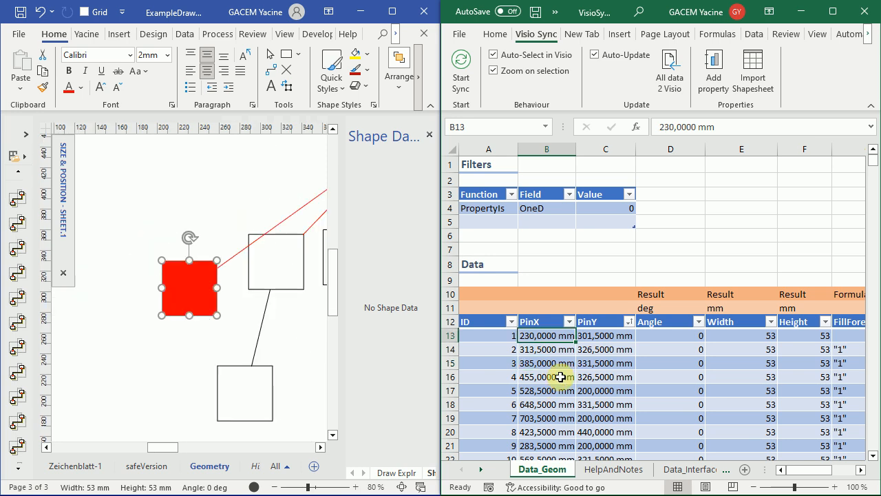
left_click(597, 338)
key("ctrl+Down")
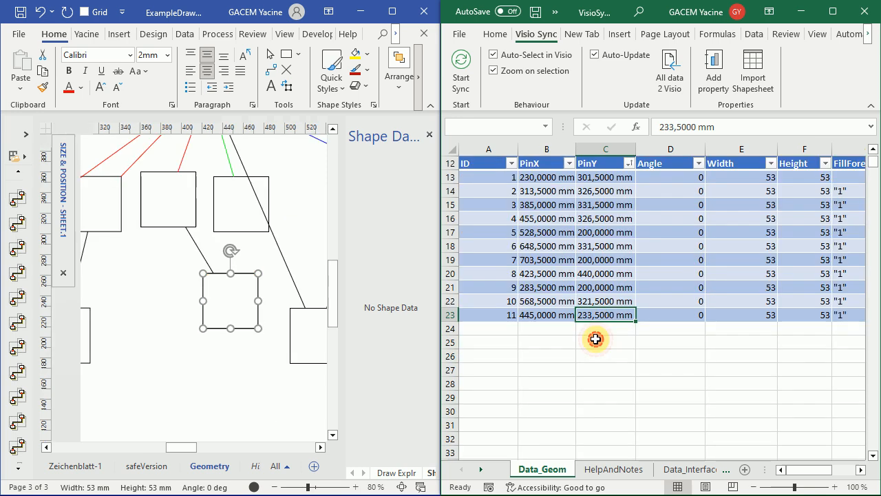
Step: Change the PinY value of ID 1 to 300,000 mm in the Data table
left_click(598, 180)
scroll(613, 202, "up", 2)
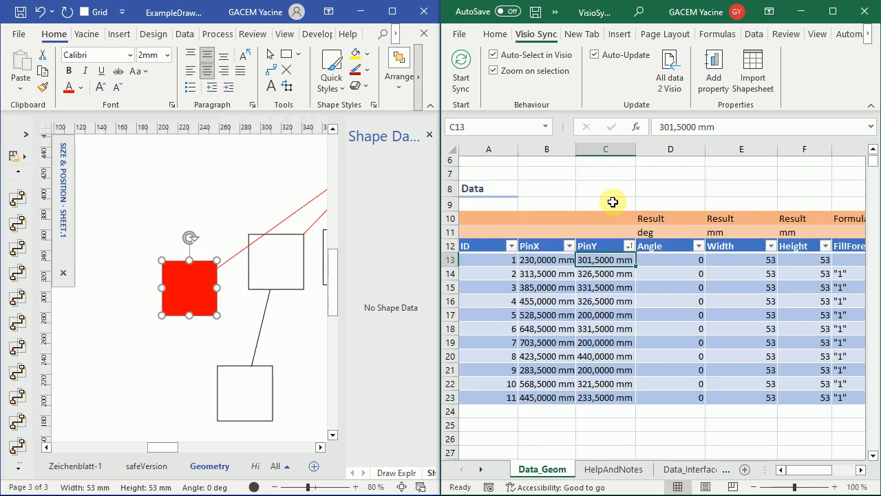
scroll(613, 202, "up", 1)
double_click(597, 301)
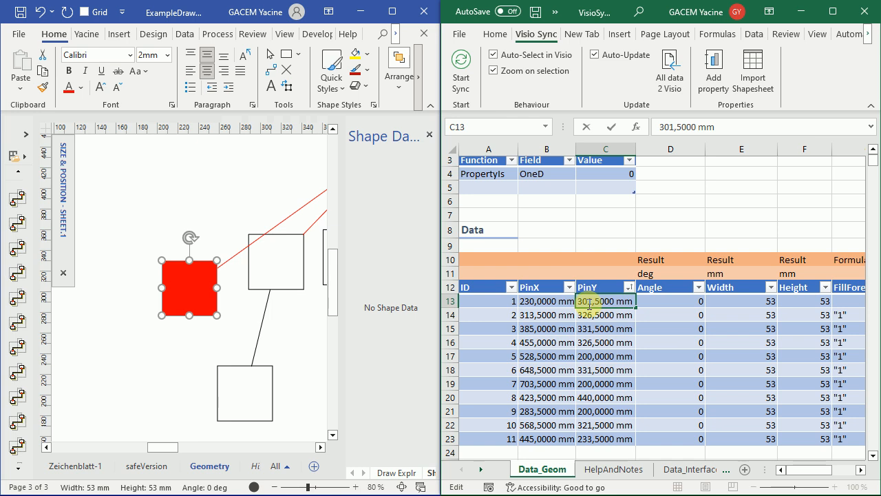
key("BackSpace")
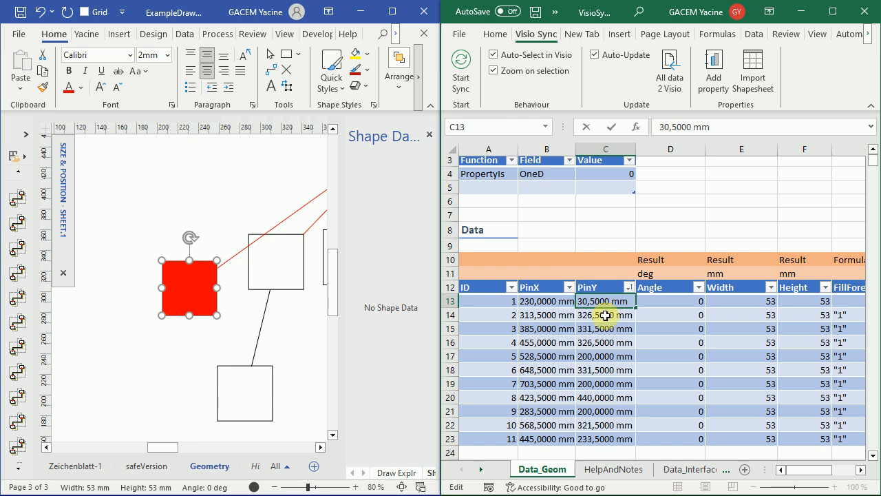
type("0")
key("BackSpace")
key("Return")
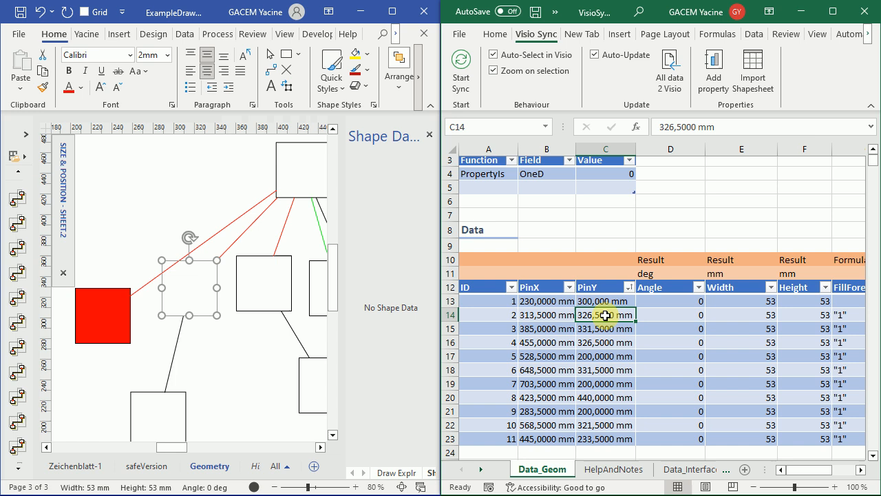
Step: Set the PinX column's value type to Result and its unit to mm, and restart the synchronization
left_click(553, 301)
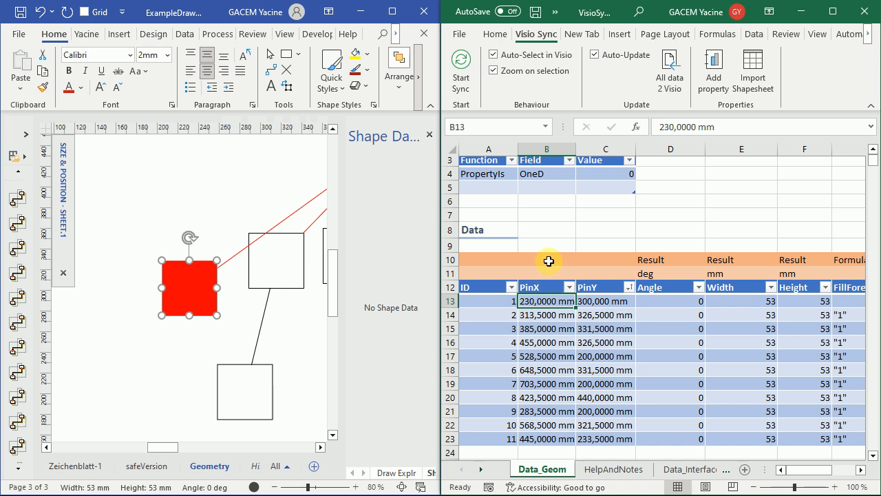
left_click(549, 261)
left_click(582, 259)
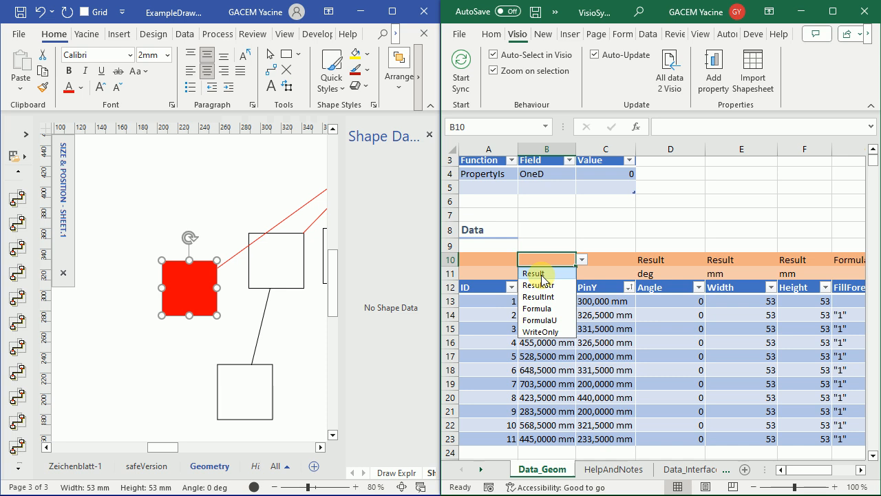
left_click(542, 275)
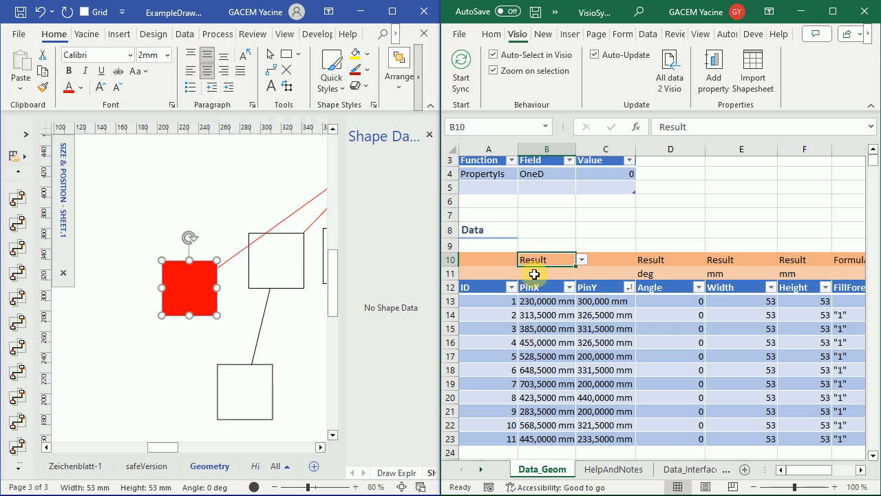
left_click(535, 274)
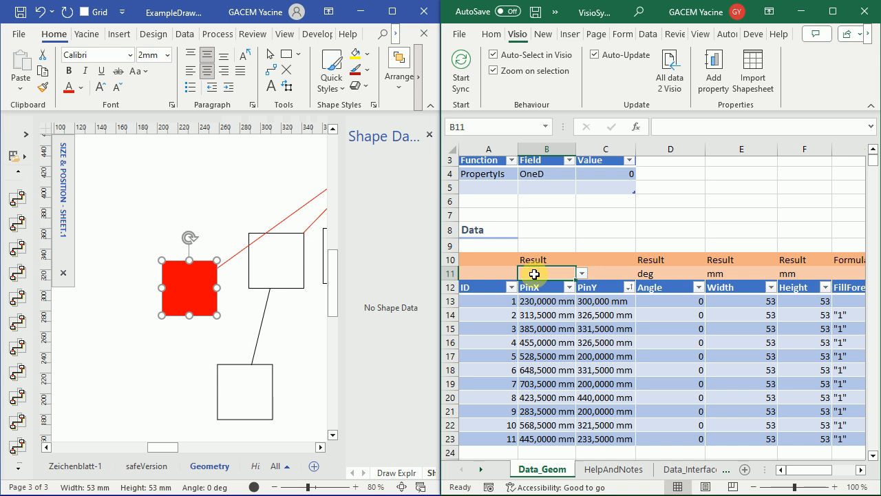
type("mm")
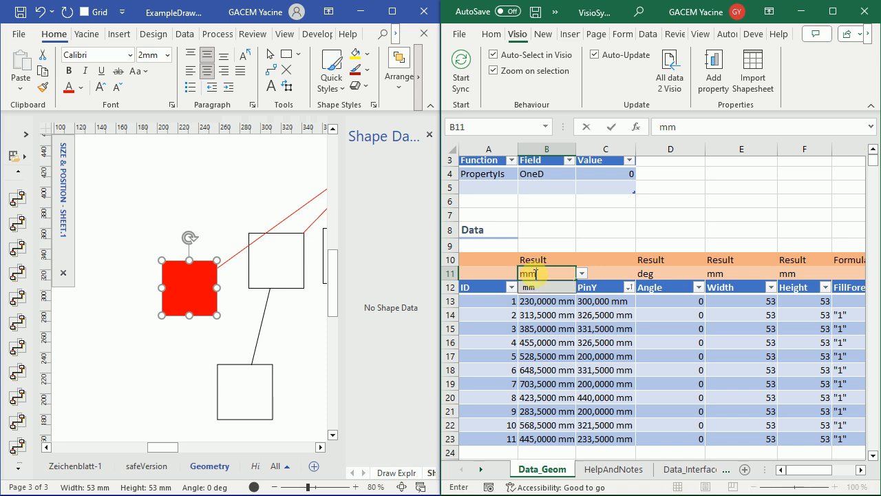
key("Return")
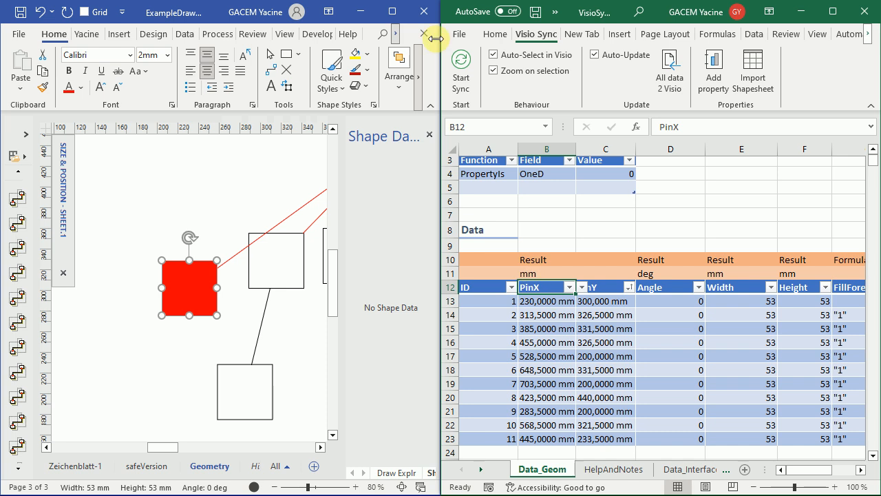
left_click(461, 63)
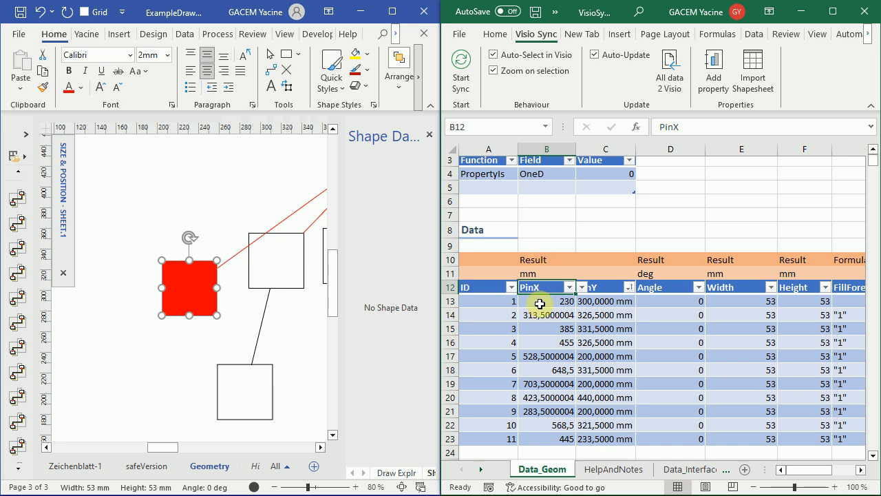
Step: Review the available value types for the PinX column and check the PinX cell of ID 8
left_click(550, 260)
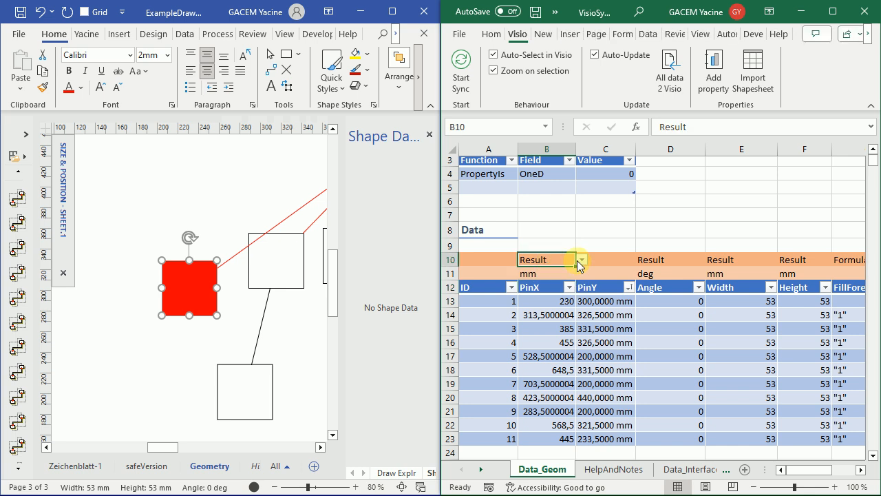
left_click(581, 259)
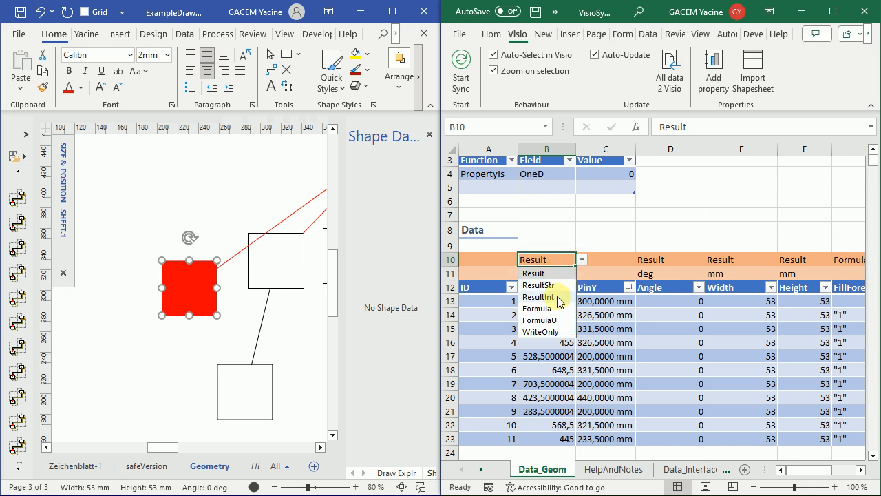
left_click(546, 397)
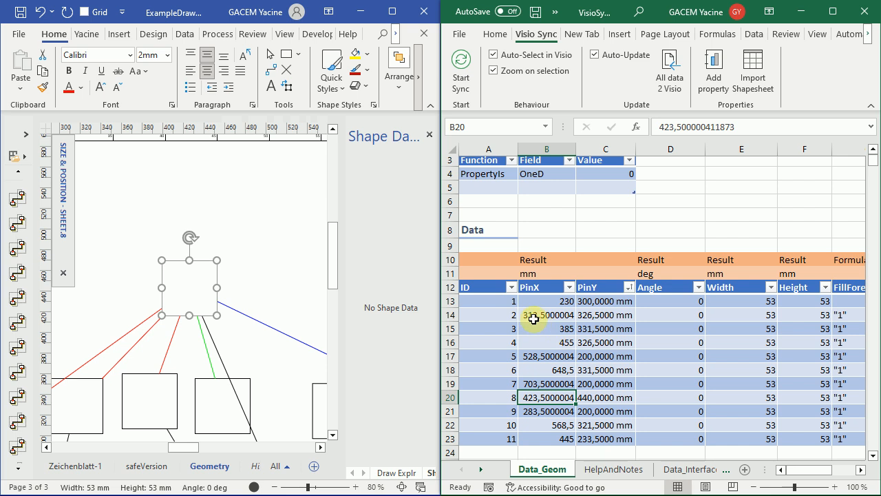
Step: Switch the PinX column's value type to Formula and restart the synchronization
left_click(557, 263)
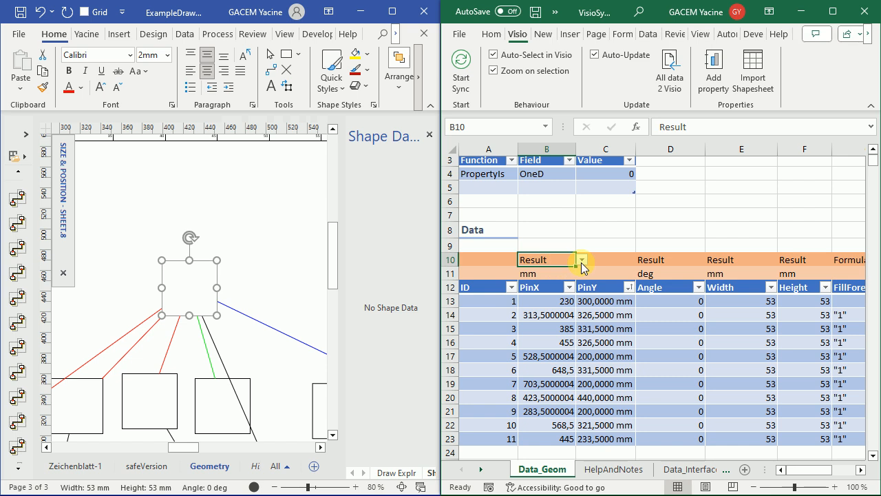
left_click(583, 260)
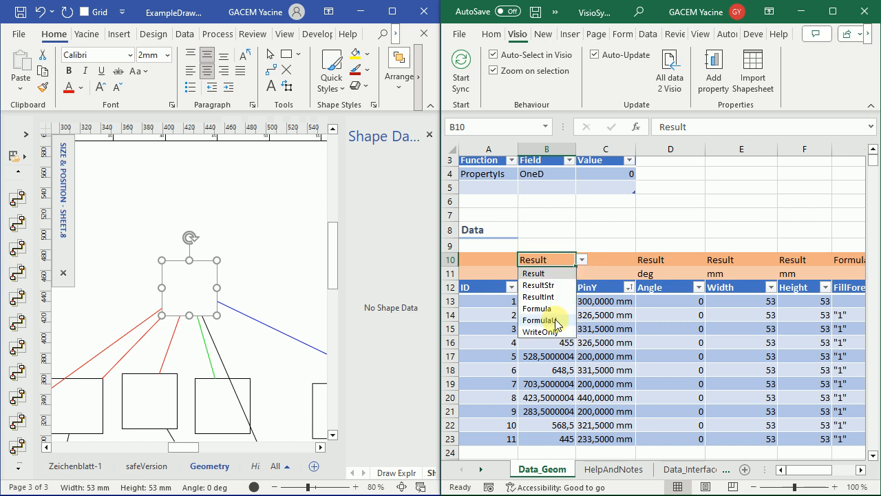
left_click(541, 309)
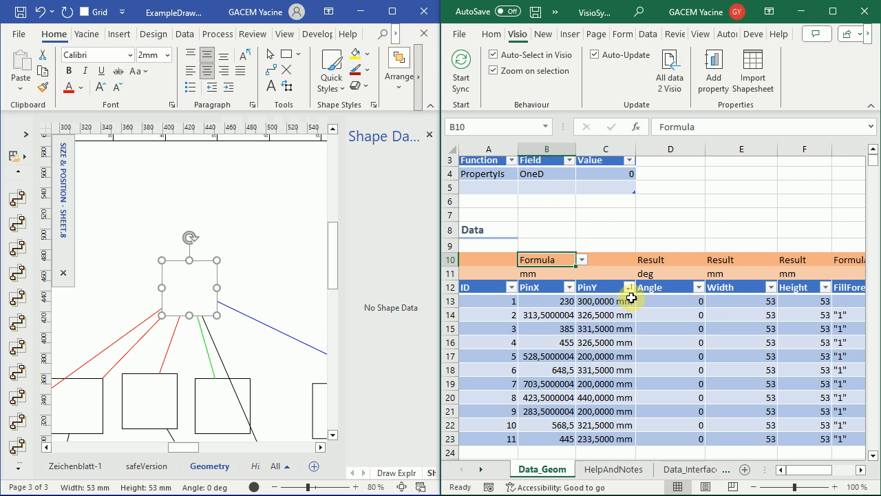
left_click(461, 71)
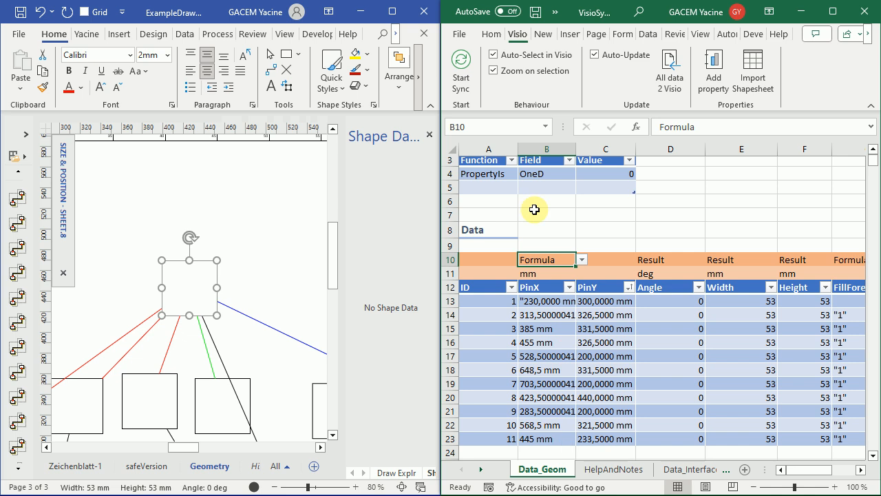
Step: Set the OneD filter value to -1, restart the synchronization, and widen the PinX column to fit its formulas
left_click(591, 172)
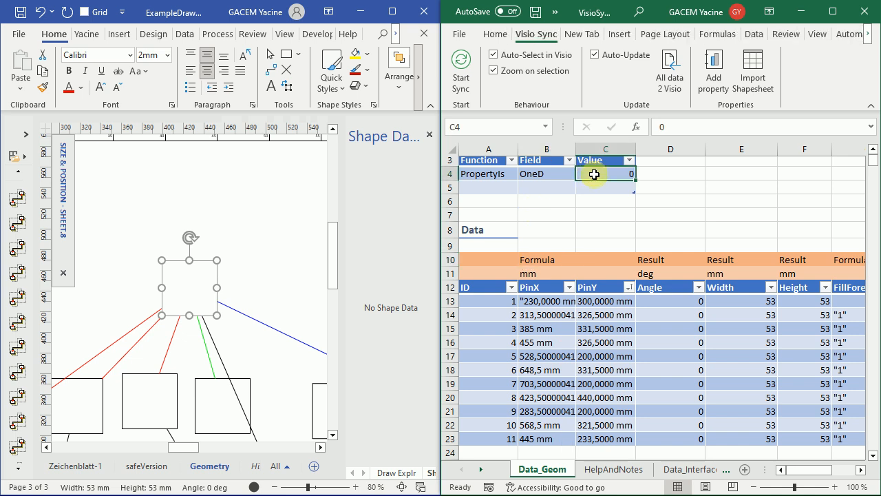
type("-1")
key("Return")
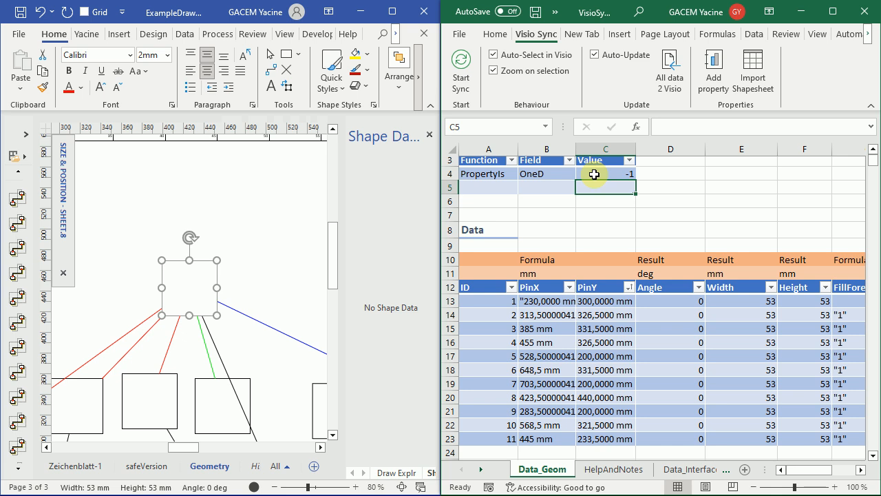
left_click(463, 69)
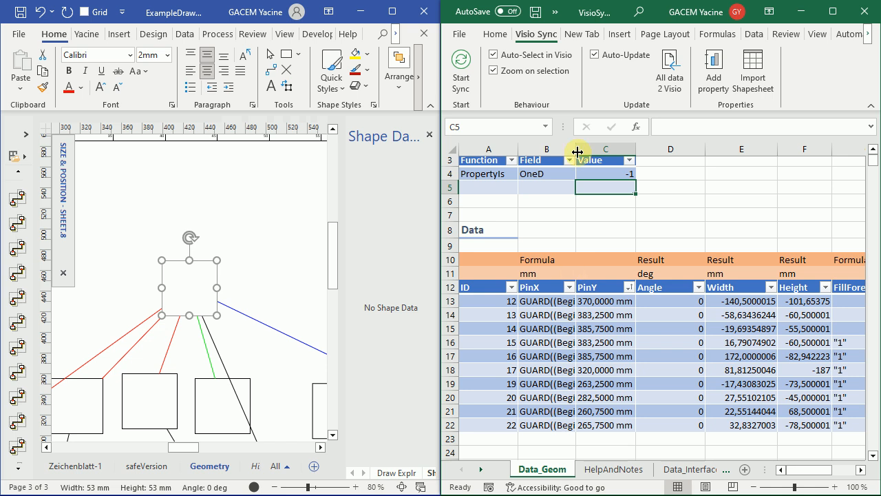
left_click_drag(577, 150, 634, 158)
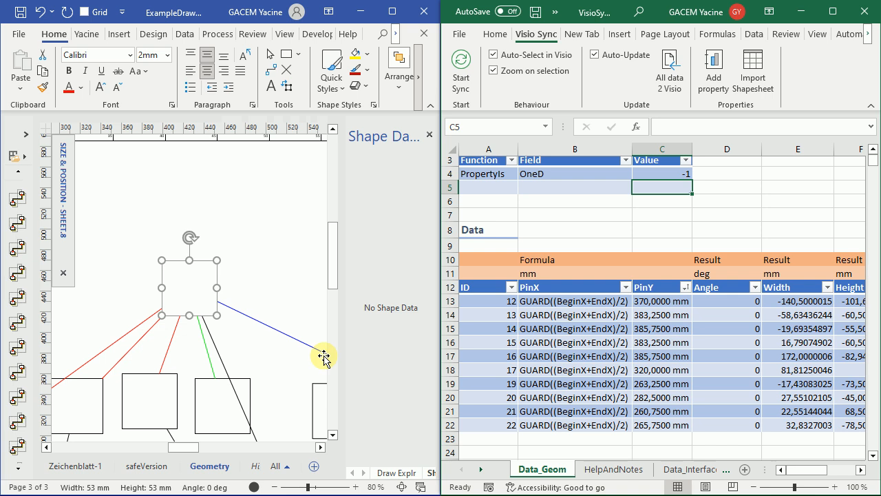
Step: Turn off Auto-Update, Auto-Select in Visio and Zoom on selection, and select the PinX cell of ID 16
left_click(615, 61)
left_click(530, 60)
left_click(536, 71)
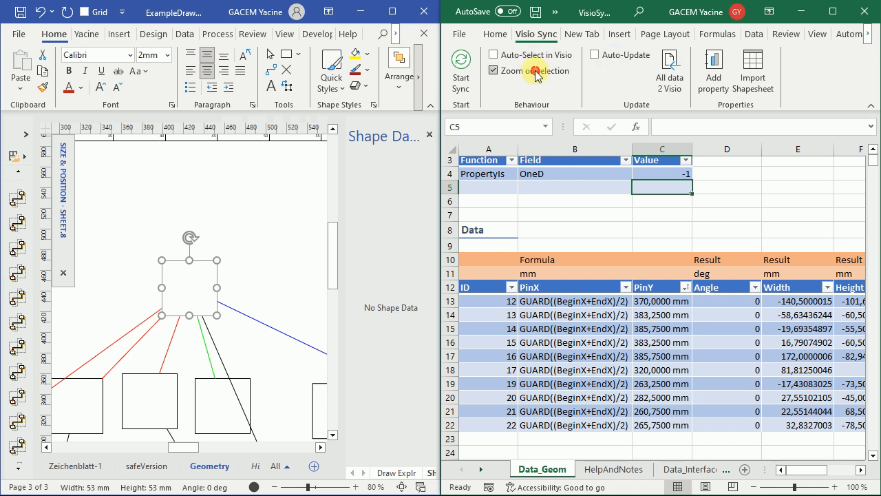
left_click(578, 356)
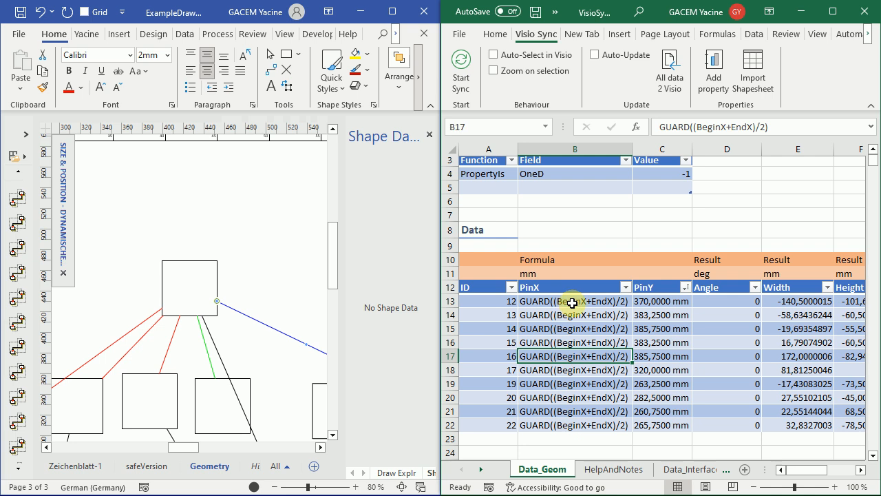
Step: Set the PinX column's value type back to Result
left_click(614, 258)
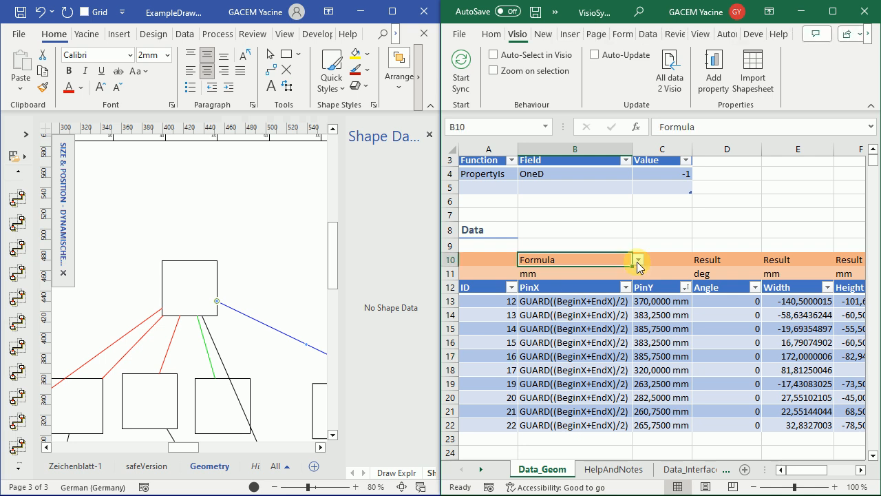
left_click(637, 260)
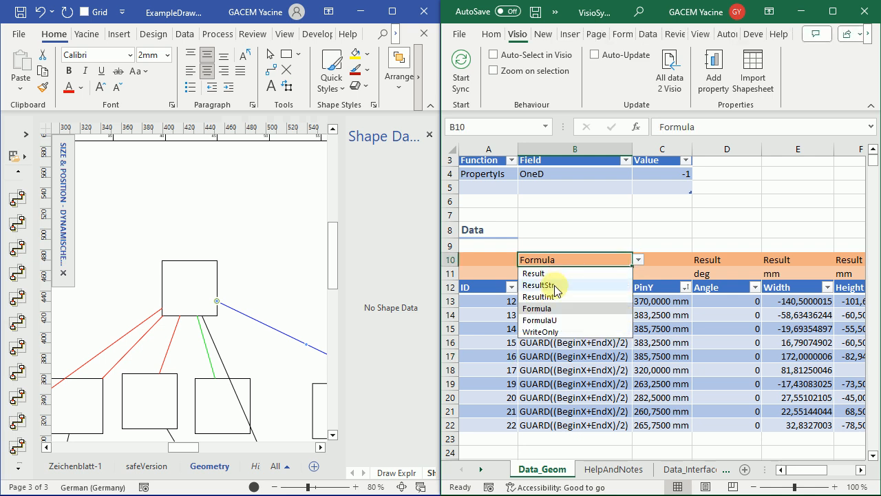
left_click(542, 274)
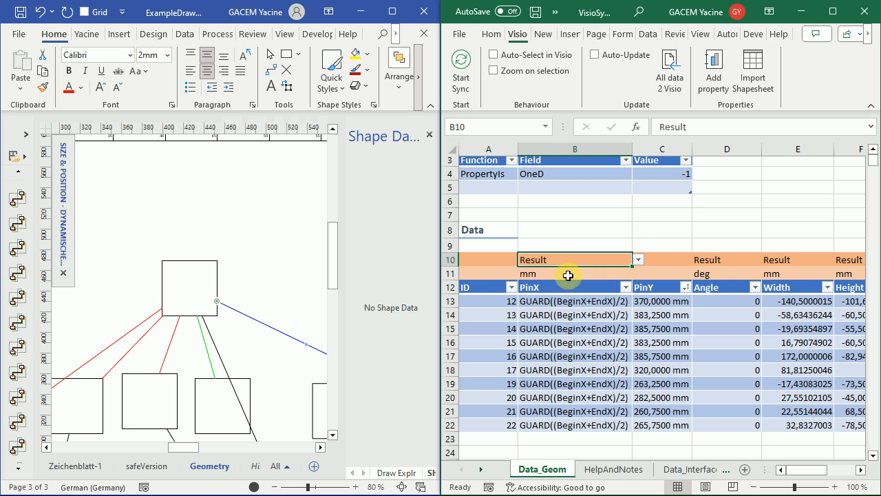
Step: Locate the connector of ID 12 in the drawing and set its PinX value to 100
left_click(568, 304)
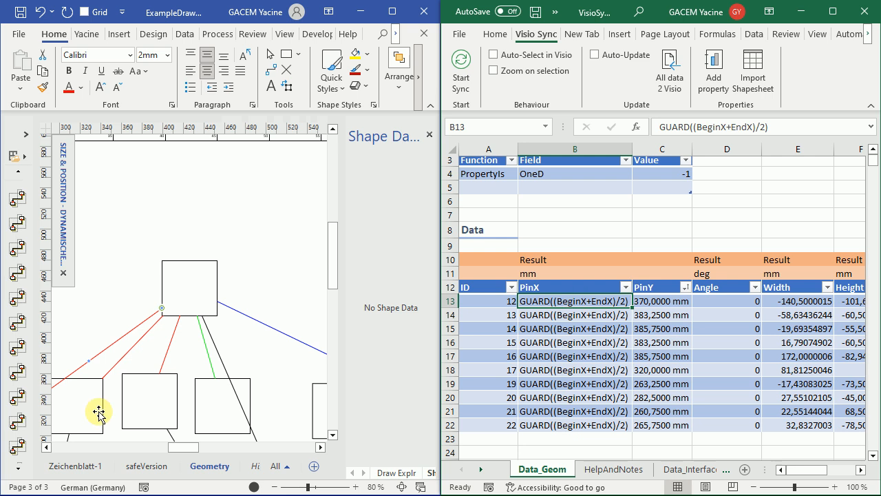
scroll(302, 393, "down", 3)
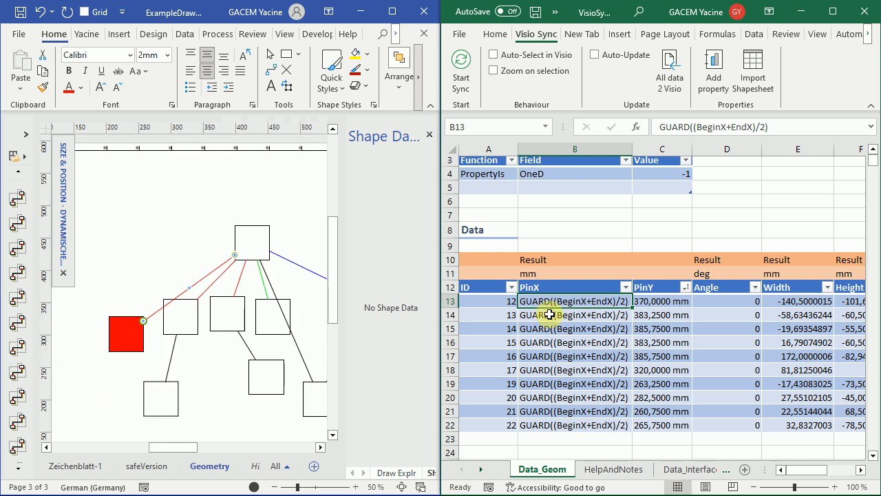
type("10")
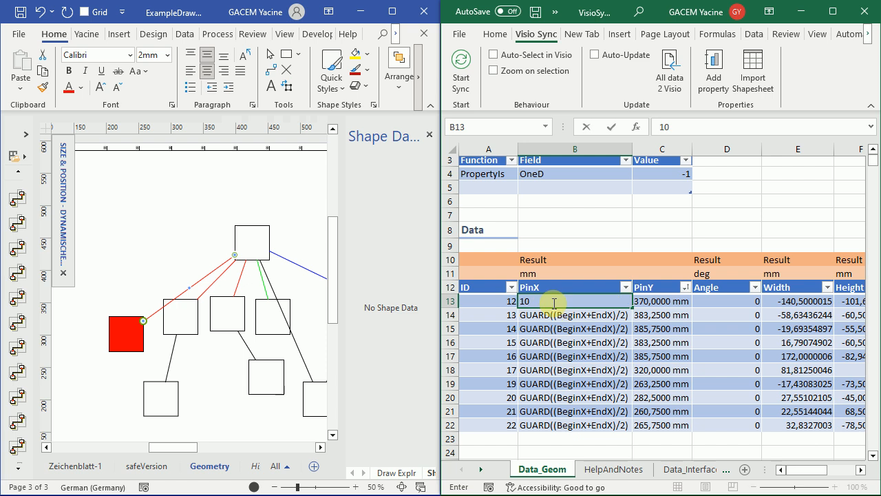
type("0")
key("Return")
Step: Enter the formula +B13+30 in the PinX cell of ID 13
type("+")
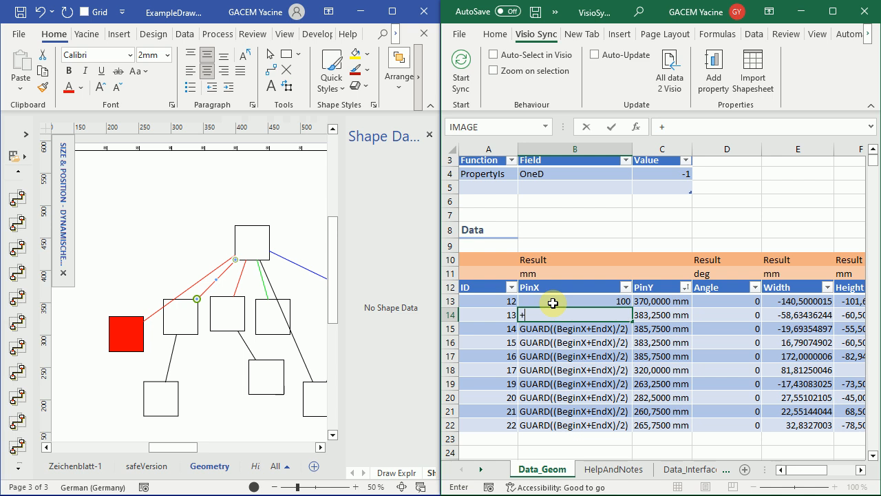
left_click(553, 303)
type("+")
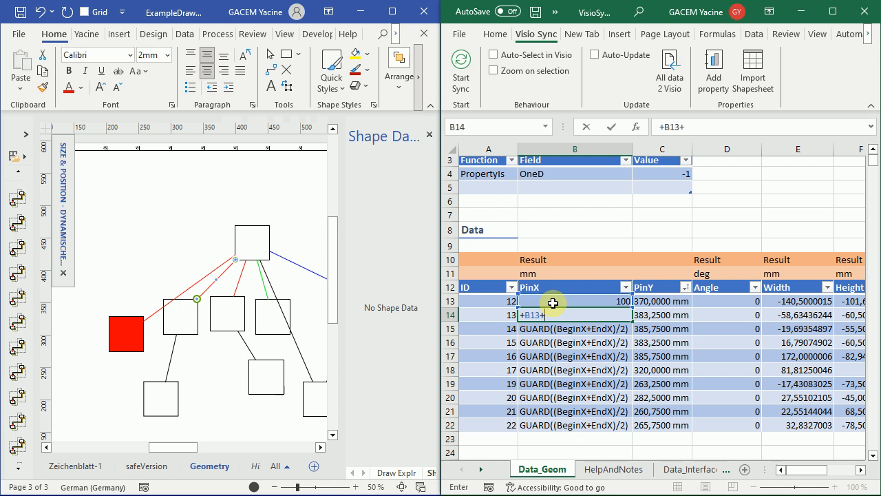
type("30")
key("Return")
Step: Fill the PinX formula of ID 13 down through the row of ID 22
key("Up")
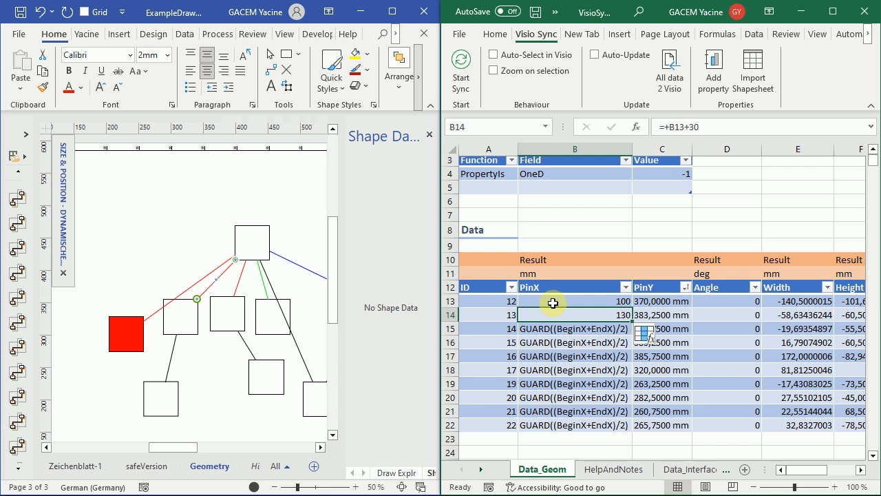
key("ctrl+c")
key("shift+Down")
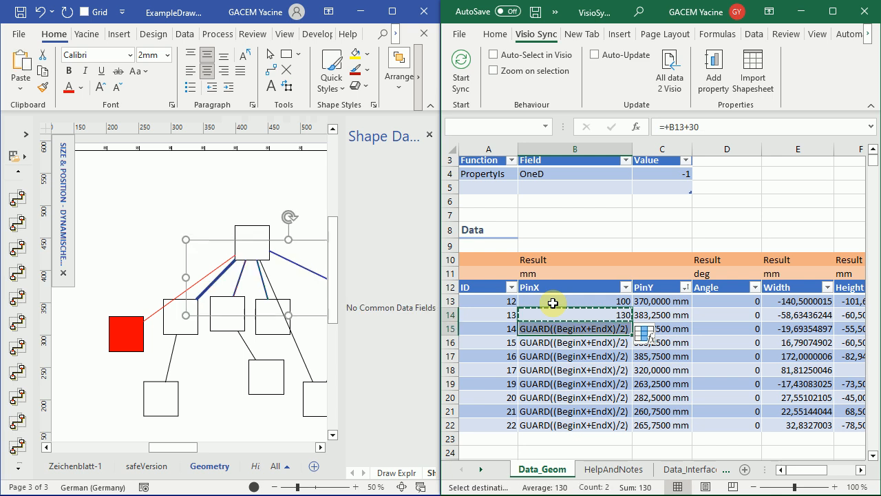
key("shift+Down")
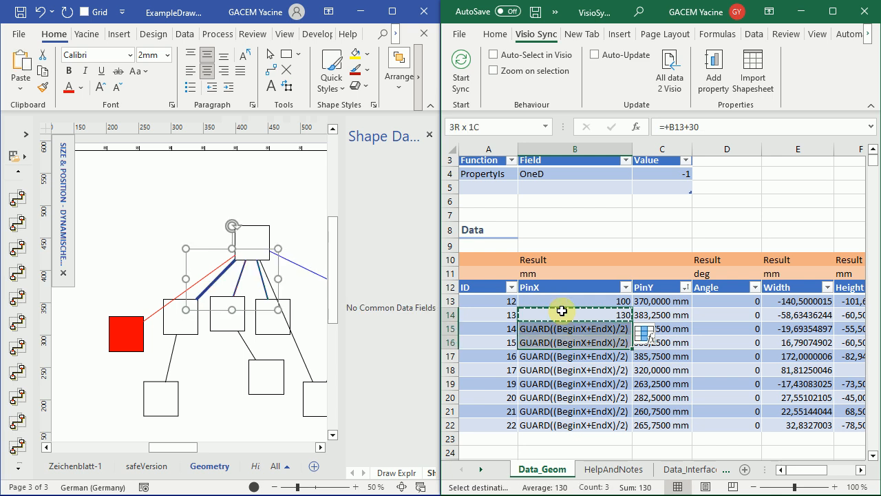
left_click(625, 320)
left_click_drag(625, 321, 629, 426)
left_click(605, 385)
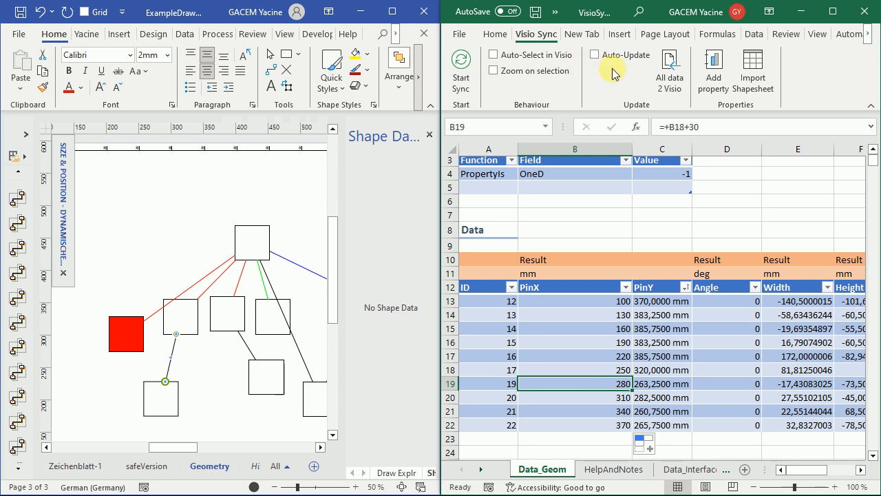
Step: Try to send all connector PinX values from the table to Visio and check several connectors in the drawing
left_click(674, 64)
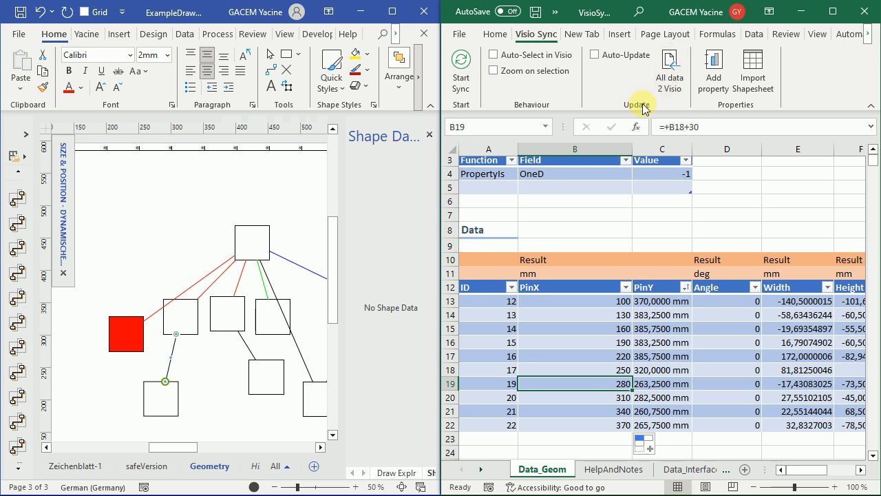
left_click(671, 63)
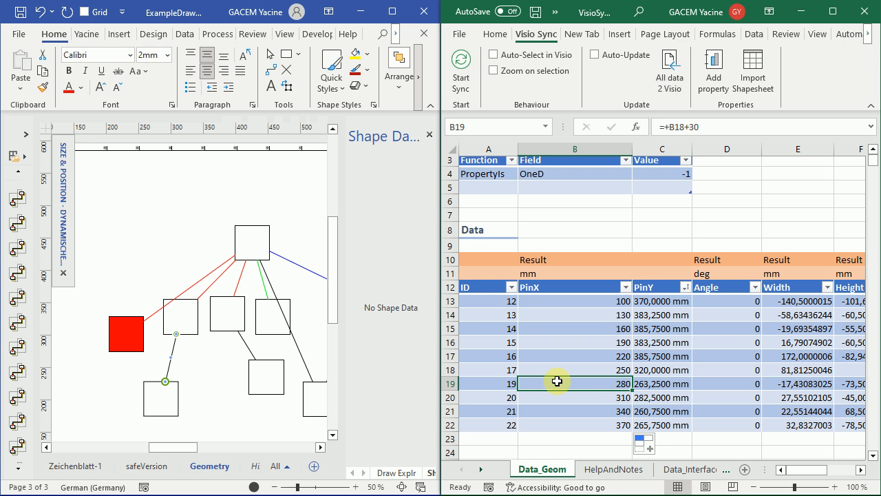
left_click(566, 356)
left_click(568, 371)
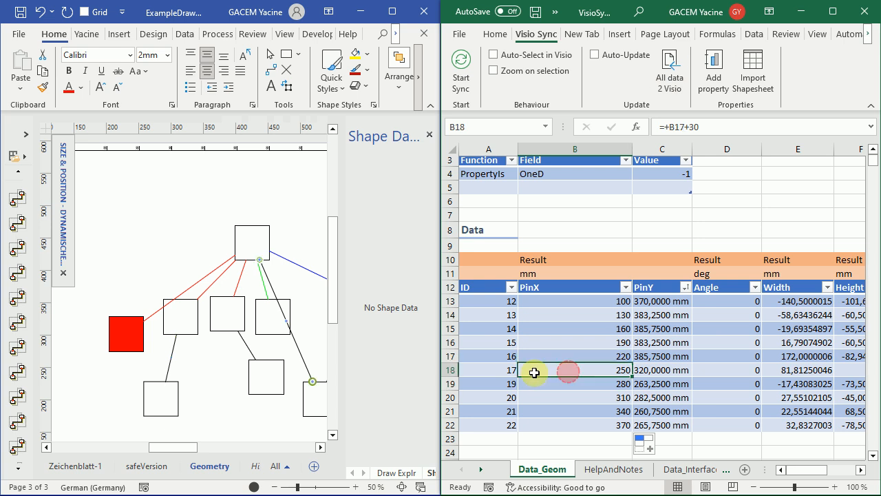
scroll(269, 412, "down", 5)
scroll(270, 413, "up", 5)
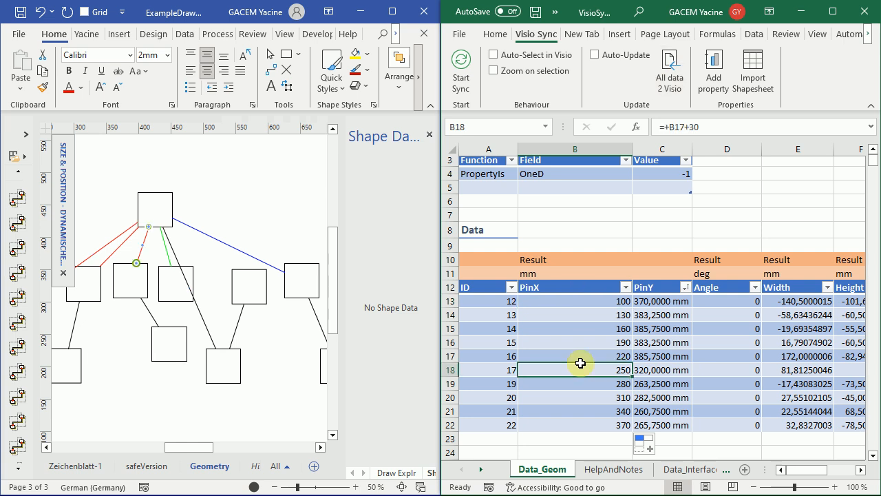
left_click(587, 303)
left_click(590, 314)
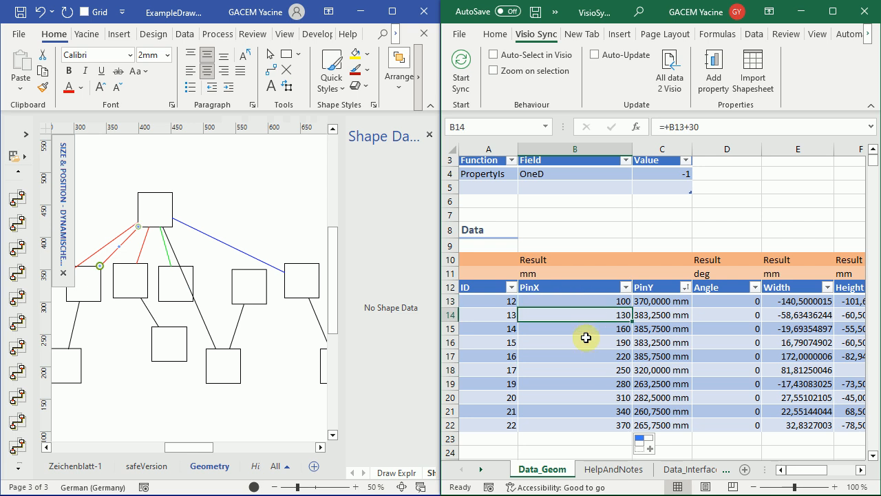
Step: Resync the table with the Visio page and set the PinX value of ID 12 to 100
left_click(460, 60)
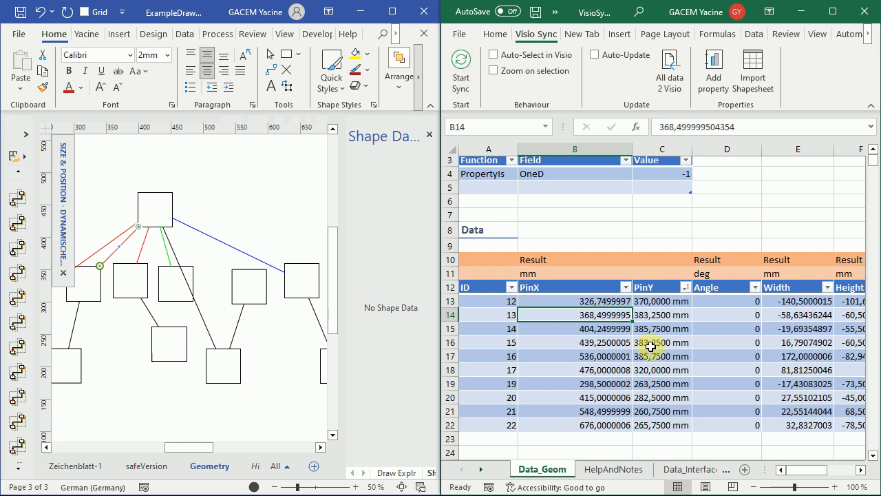
left_click(604, 303)
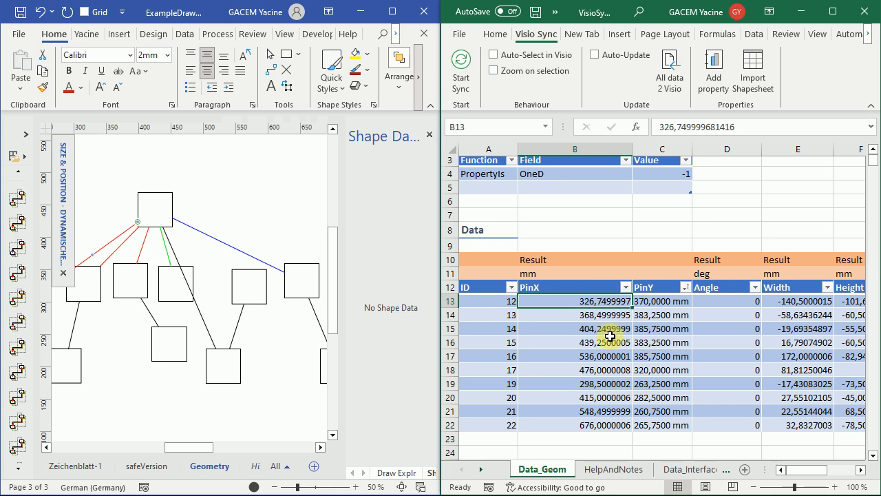
type("1")
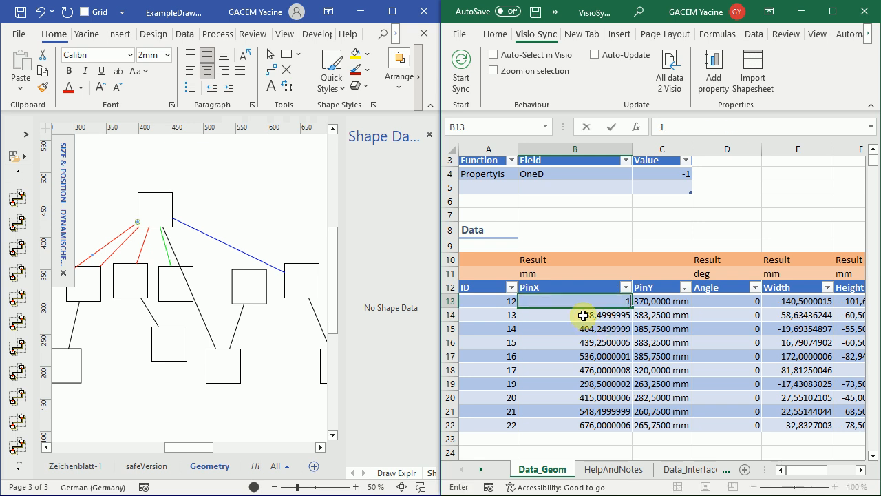
type("00")
left_click(583, 315)
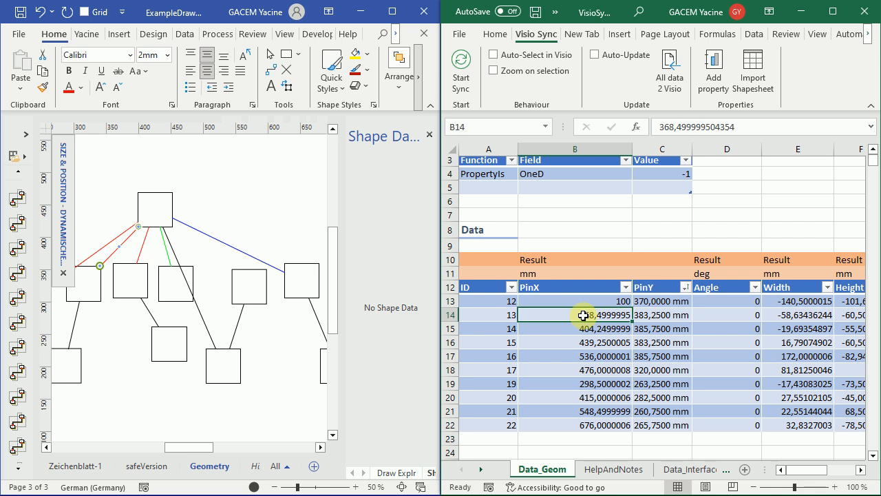
Step: Enter the formula +B13+30 in the PinX cell of ID 13 and fill it down through ID 22
type("+")
key("Up")
type("+")
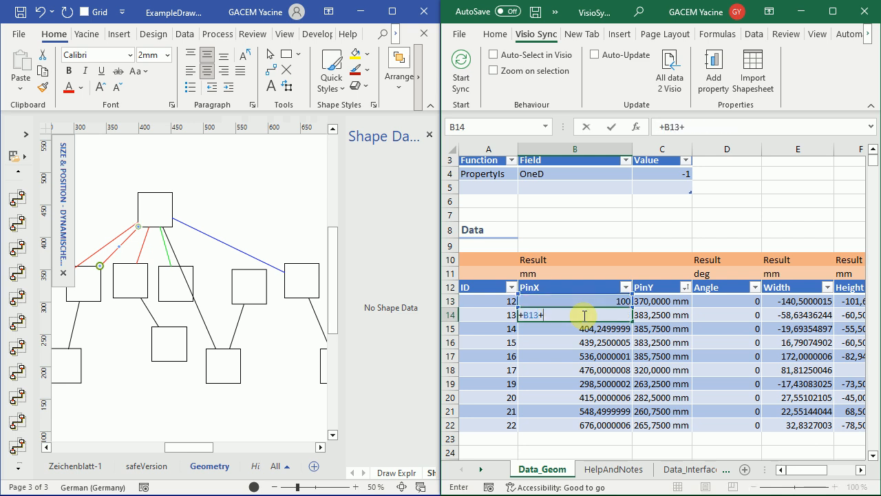
type("30")
key("Return")
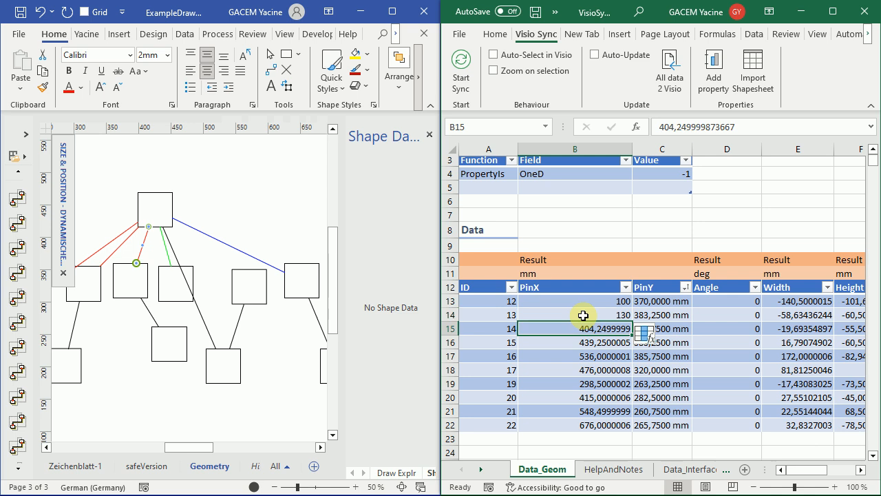
left_click(583, 316)
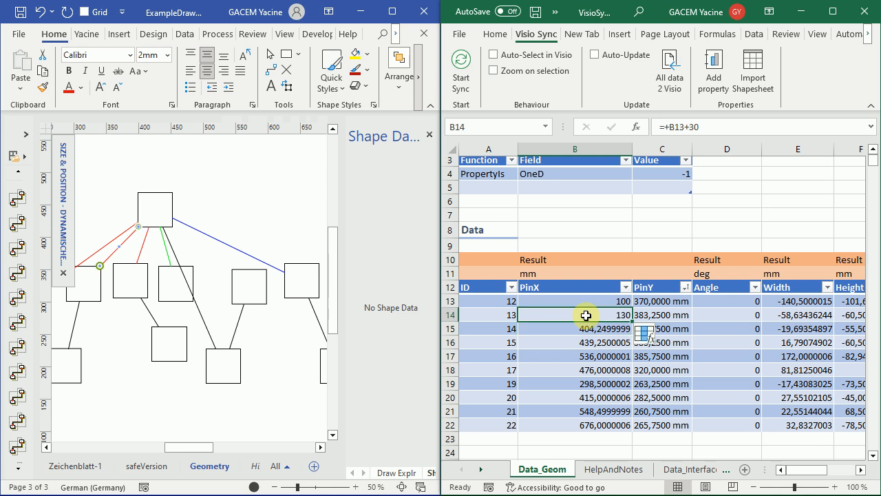
left_click_drag(633, 321, 640, 426)
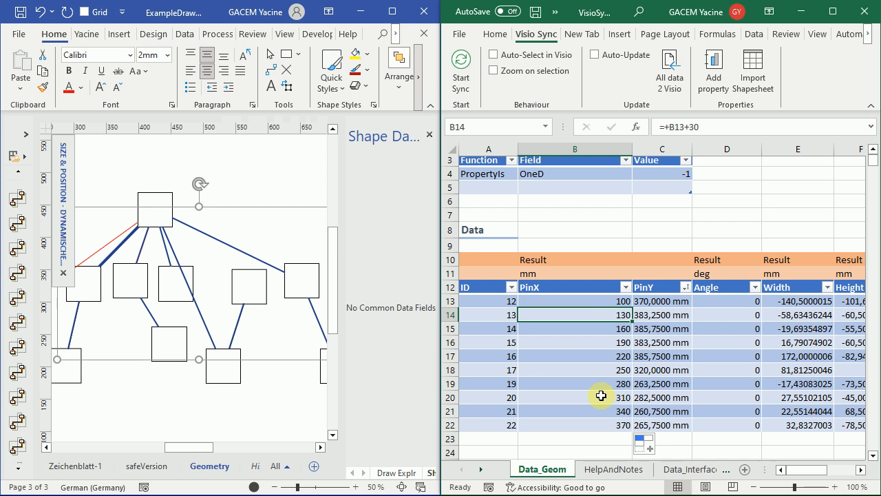
Step: Set the OneD filter value to 0 and resync the table with the Visio page
left_click(667, 177)
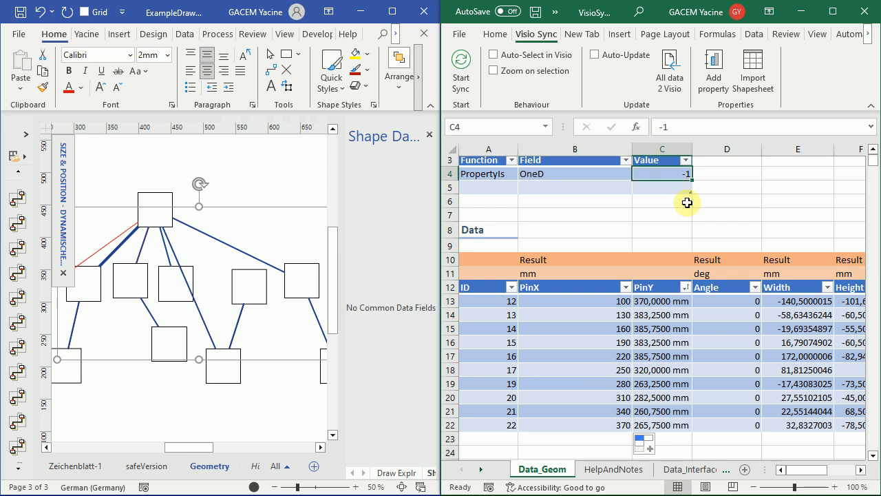
type("0")
key("Return")
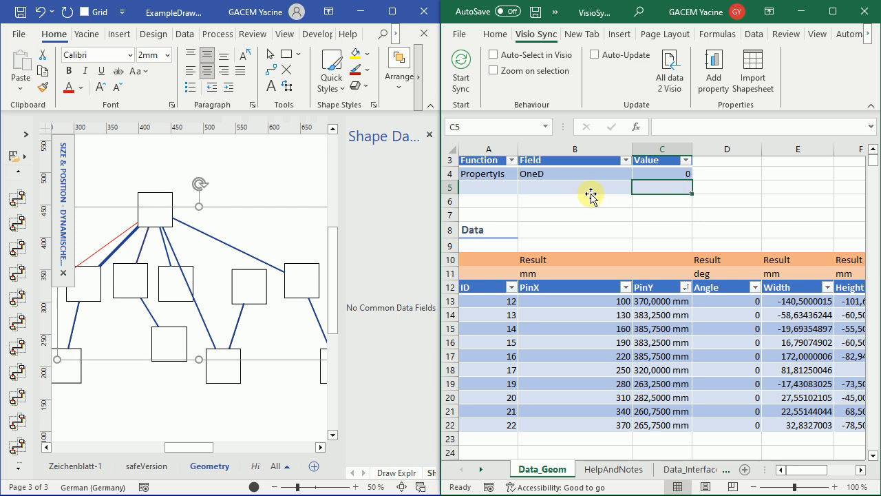
left_click(563, 341)
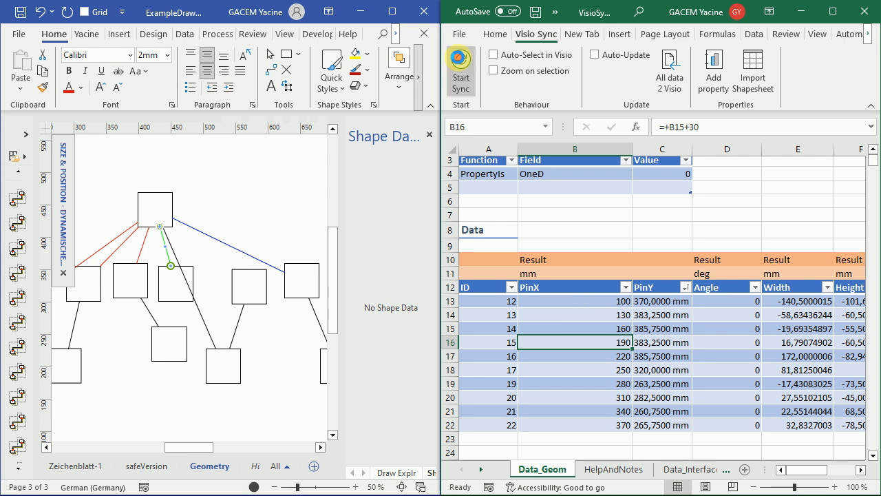
left_click(460, 60)
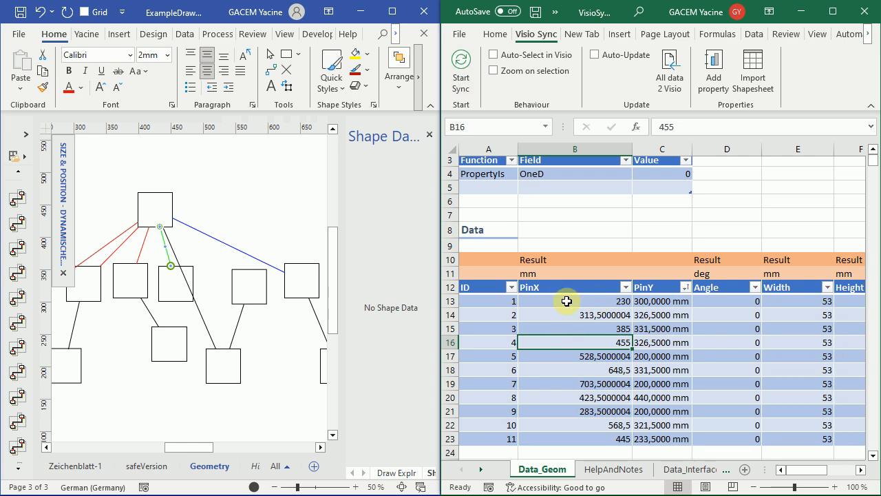
Step: Enter the formula +B13+30 in the PinX cell of ID 2 and fill it down through ID 11
left_click(566, 301)
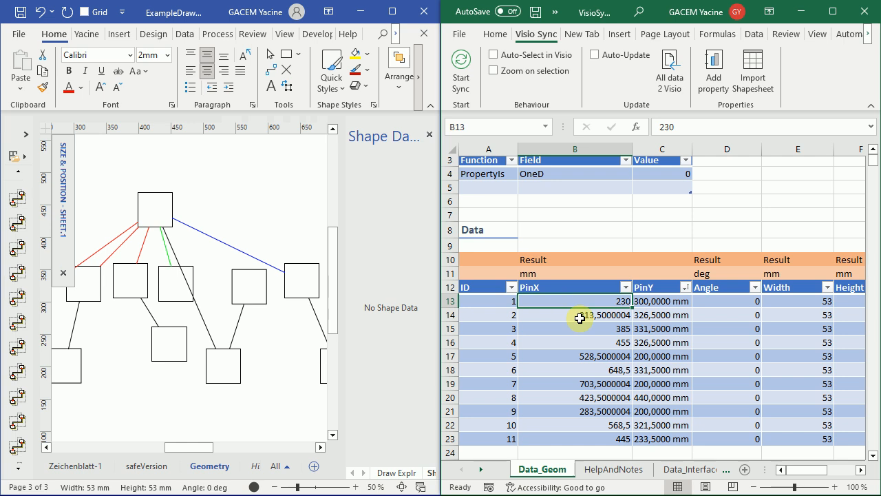
left_click(580, 316)
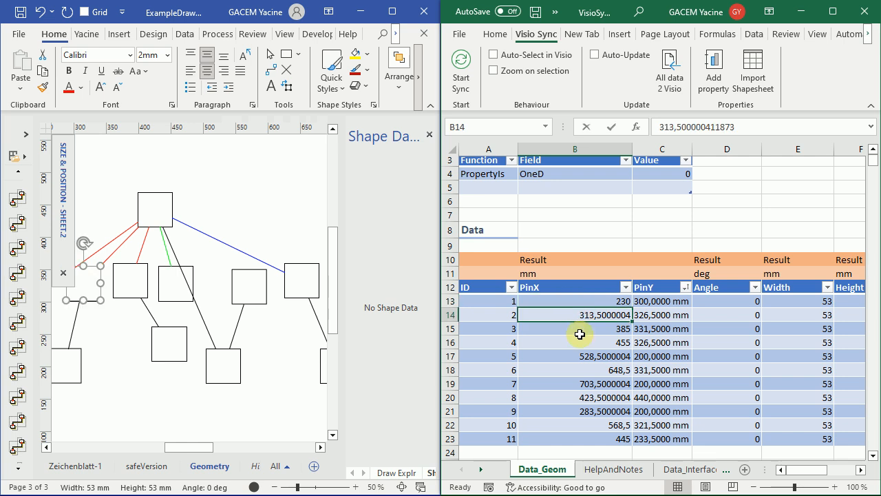
type("+")
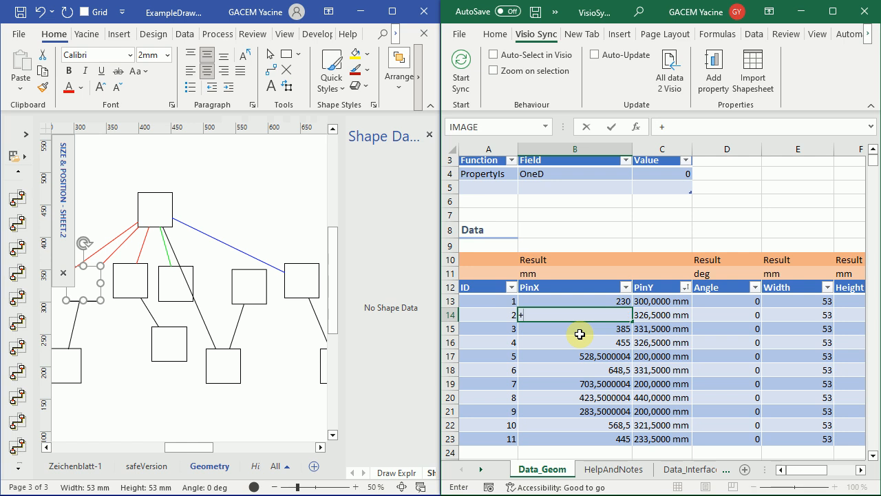
key("Up")
type("+30")
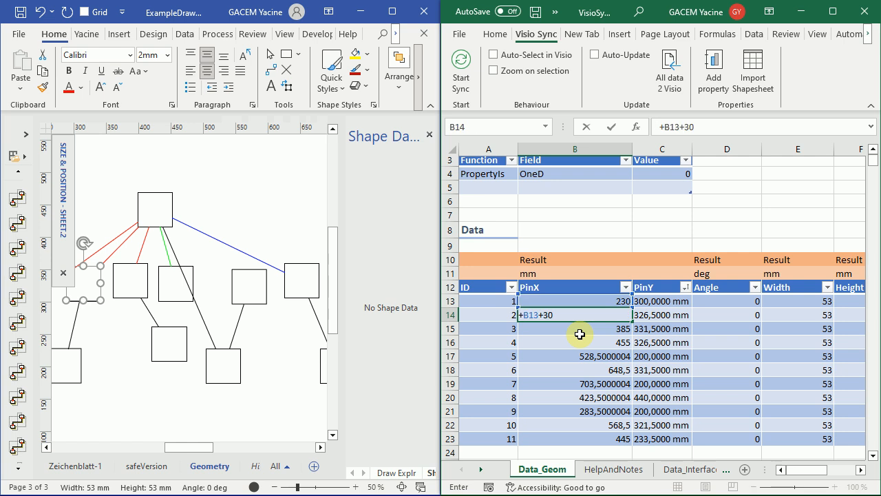
key("Return")
left_click(615, 315)
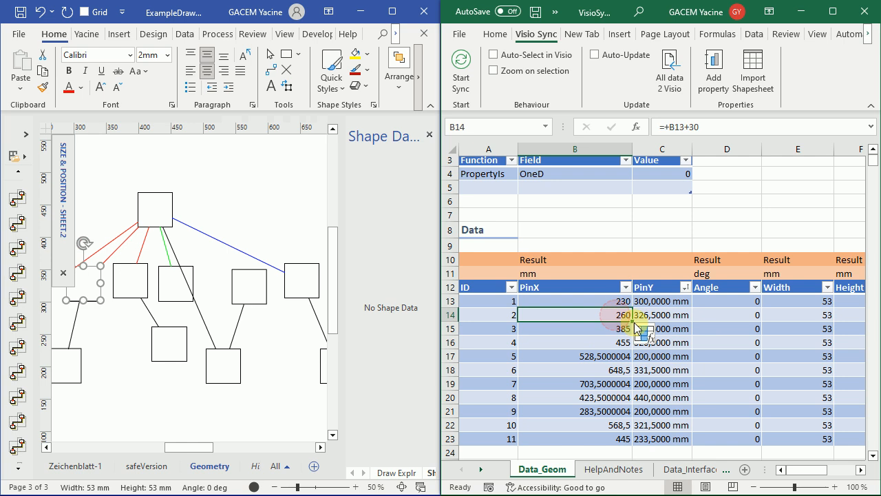
left_click_drag(633, 322, 627, 439)
left_click(616, 398)
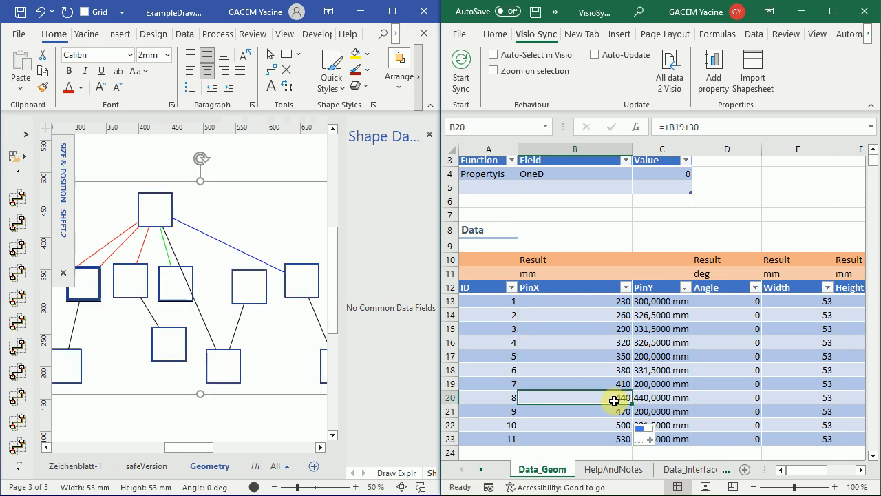
Step: Send all table data to Visio to reposition the shapes, and resync the table with the drawing
left_click(581, 356)
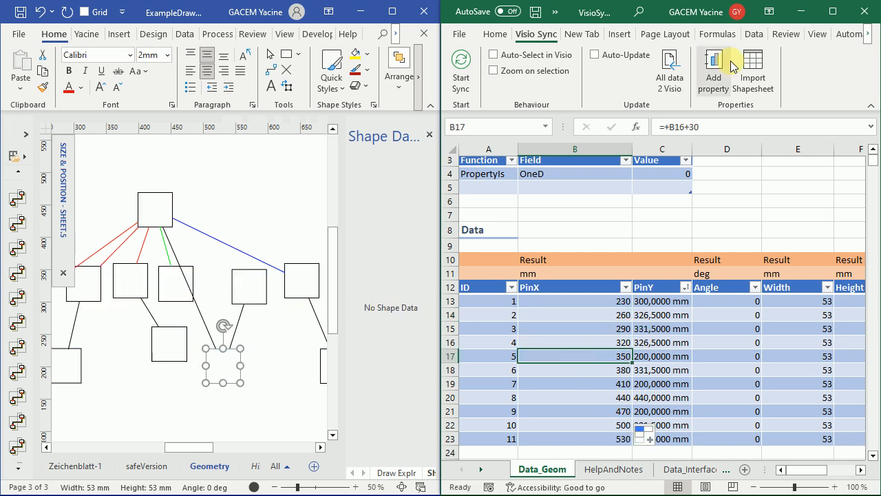
left_click(672, 66)
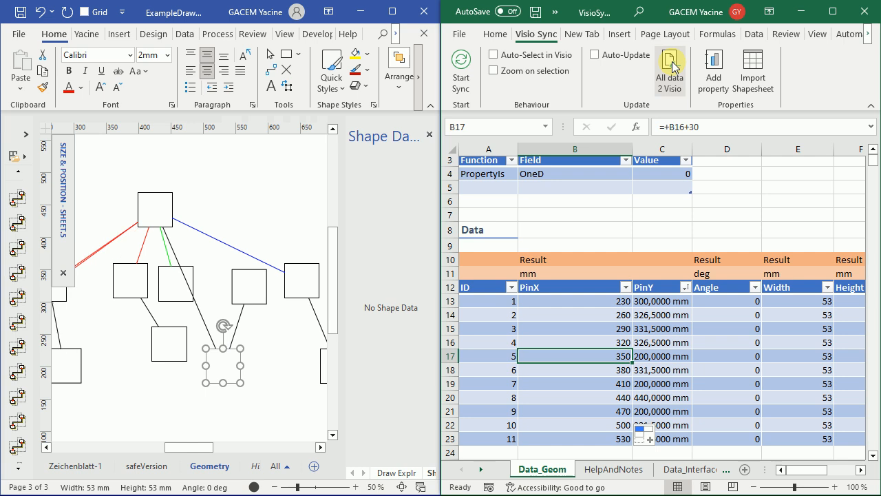
left_click(596, 314)
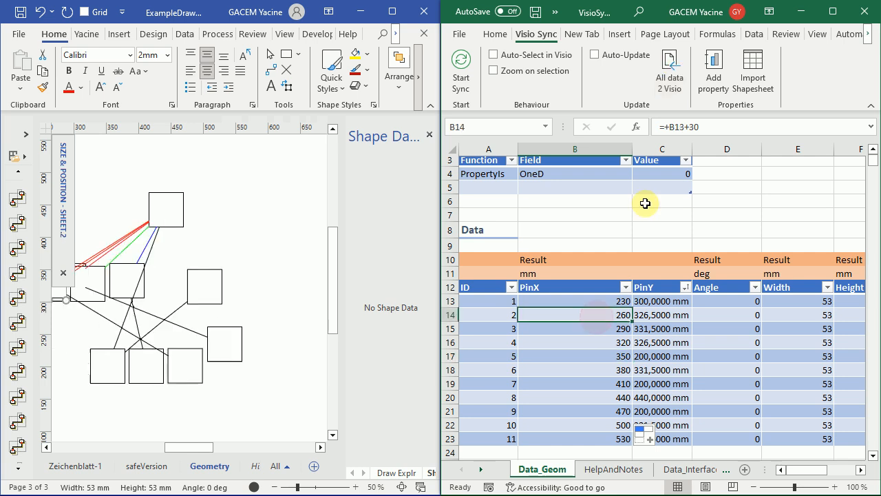
scroll(221, 427, "down", 1)
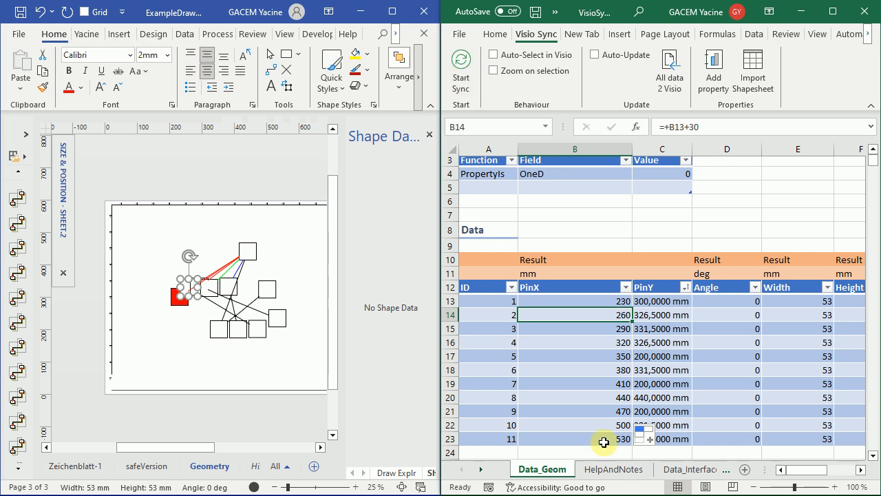
left_click(475, 73)
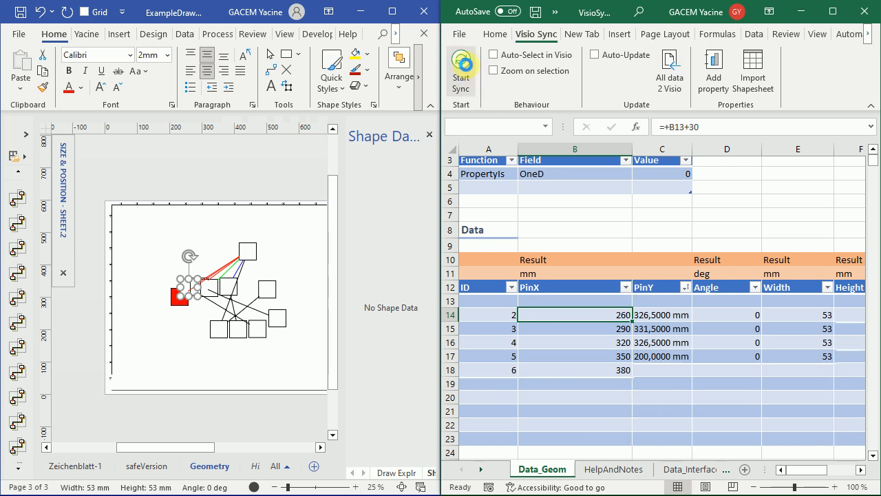
left_click(595, 356)
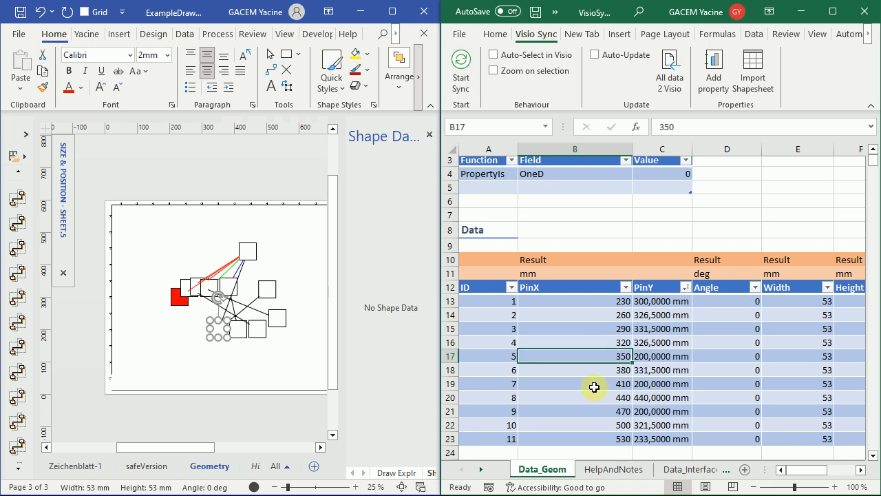
Step: Select the PinX cell of ID 7 and turn on Auto-Select in Visio, Zoom on selection and Auto-Update
left_click(588, 383)
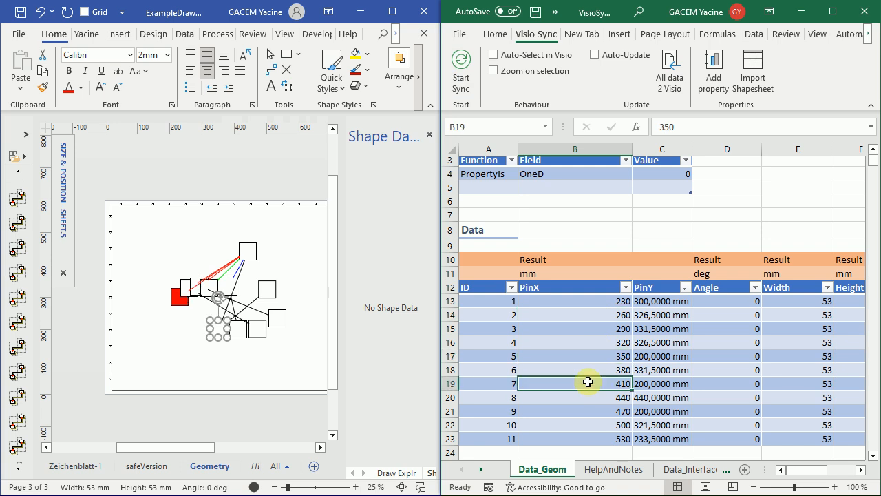
left_click(539, 72)
left_click(593, 58)
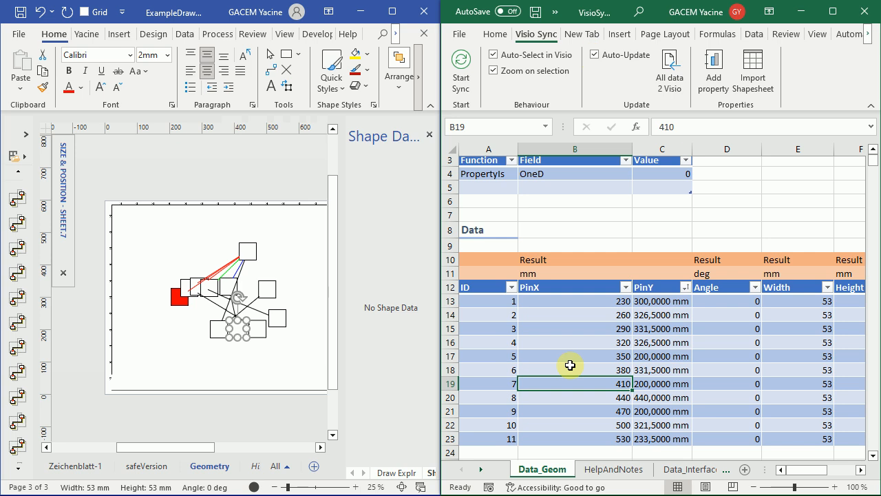
Step: Select the PinX cells of IDs 4, 3, 6, 9 and 11 in turn to zoom to each matching shape in Visio
left_click(577, 342)
left_click(588, 329)
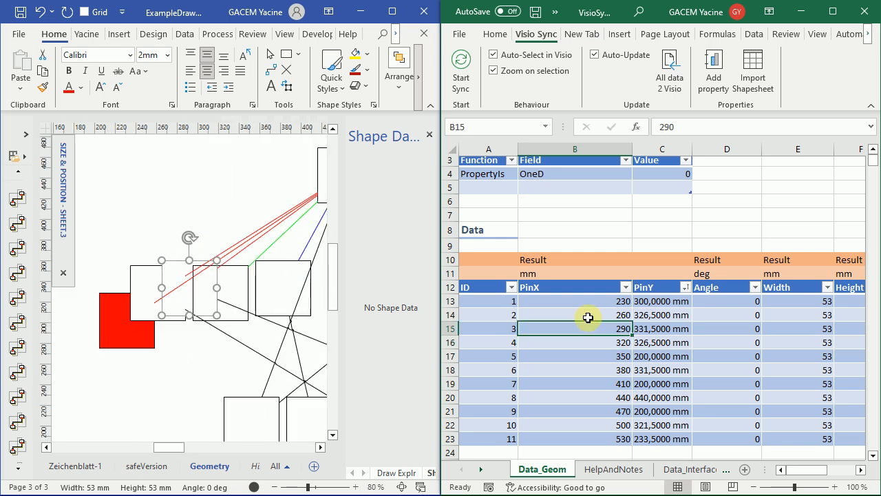
left_click(581, 372)
left_click(581, 411)
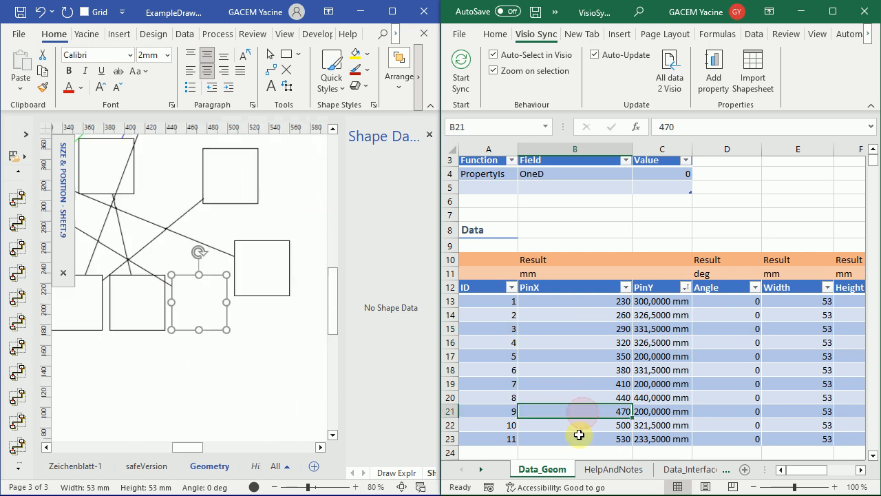
left_click(579, 434)
Step: Select the FillForegnd cell of ID 3 and resync the table with the Visio page
left_click_drag(809, 477, 840, 476)
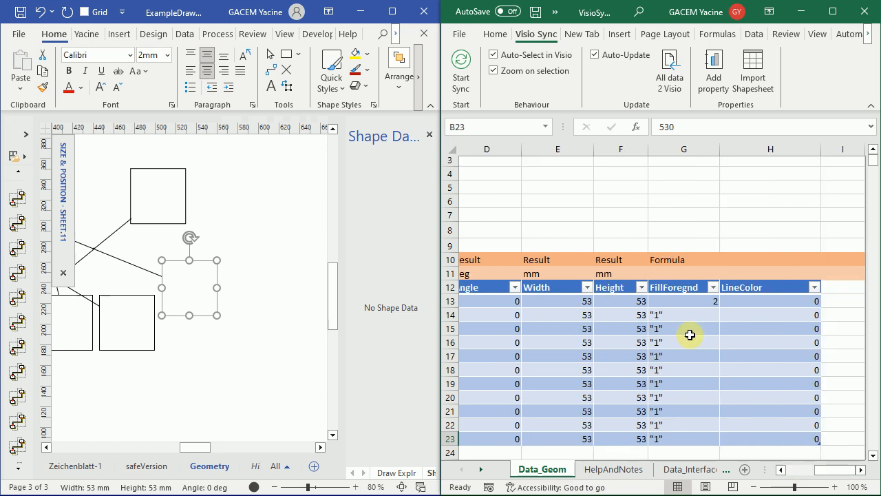
left_click(691, 331)
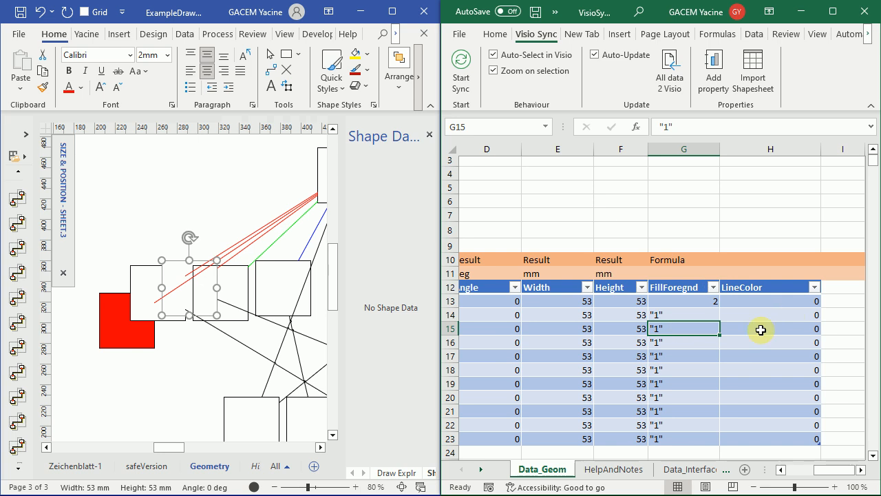
left_click(460, 86)
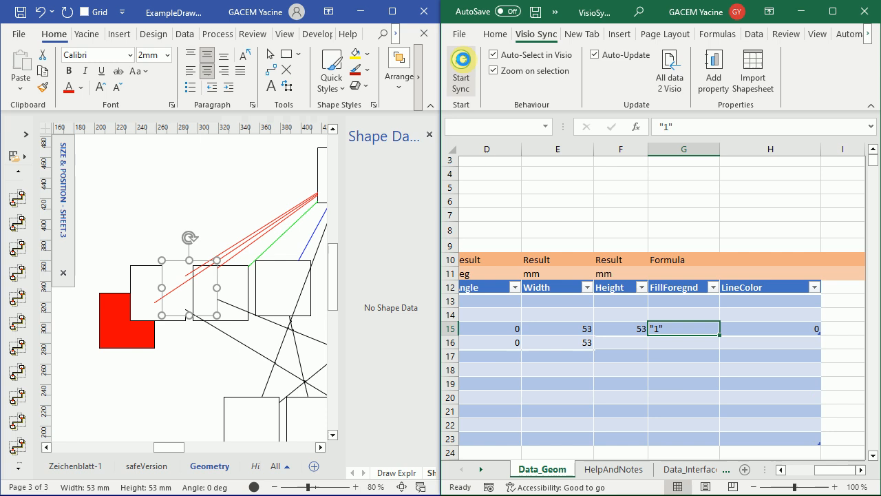
Step: Set the FillForegnd values of IDs 2, 3 and 4 to 2, 3 and 4 to recolor their shapes
left_click(693, 316)
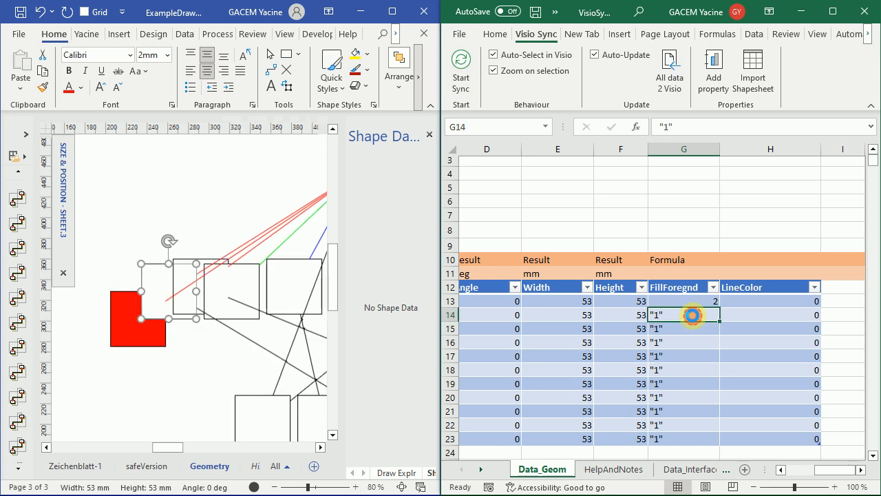
type("2")
key("Return")
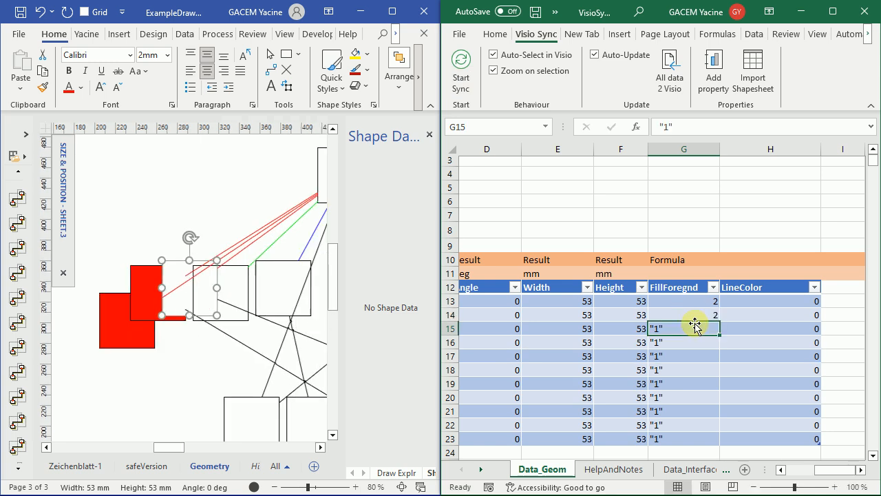
type("3")
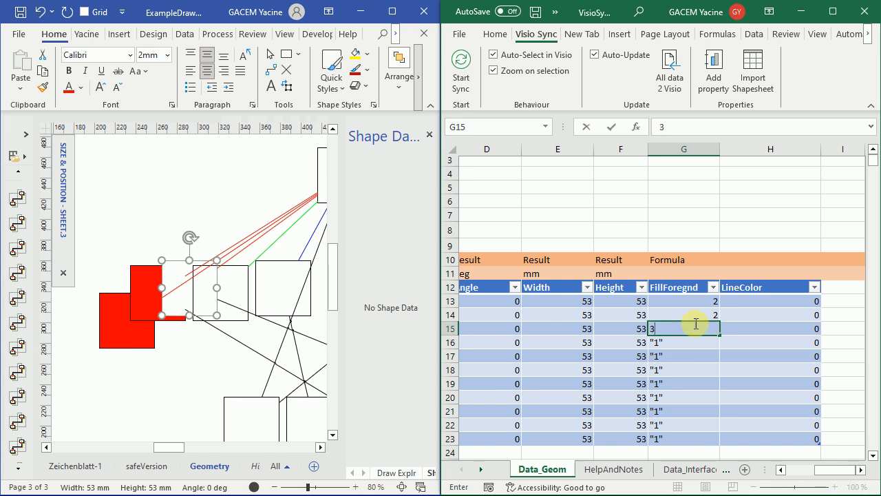
key("Return")
type("4")
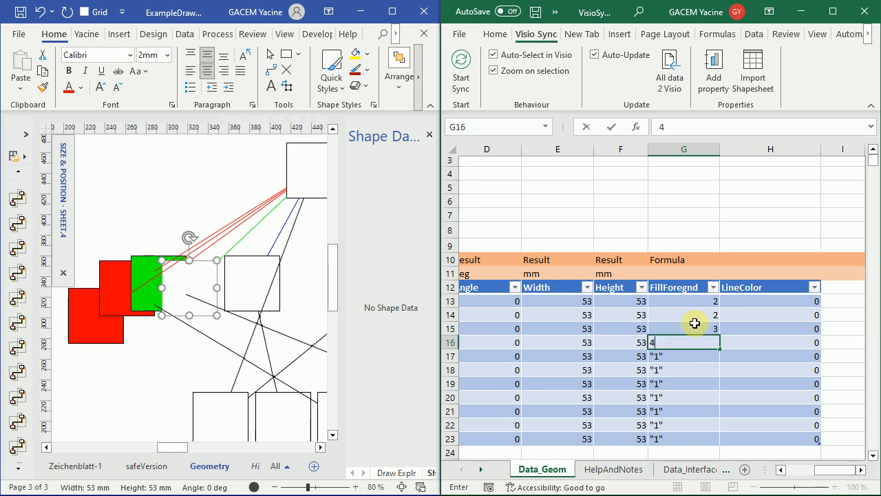
key("Return")
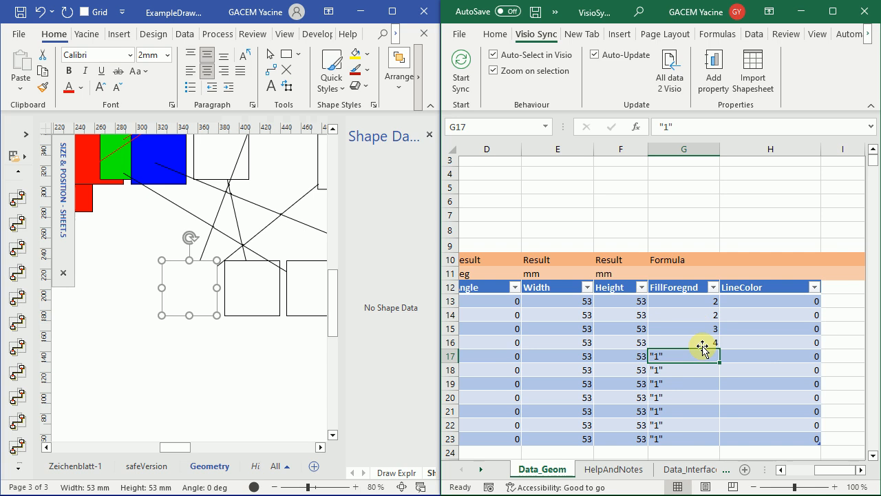
left_click_drag(803, 473, 794, 472)
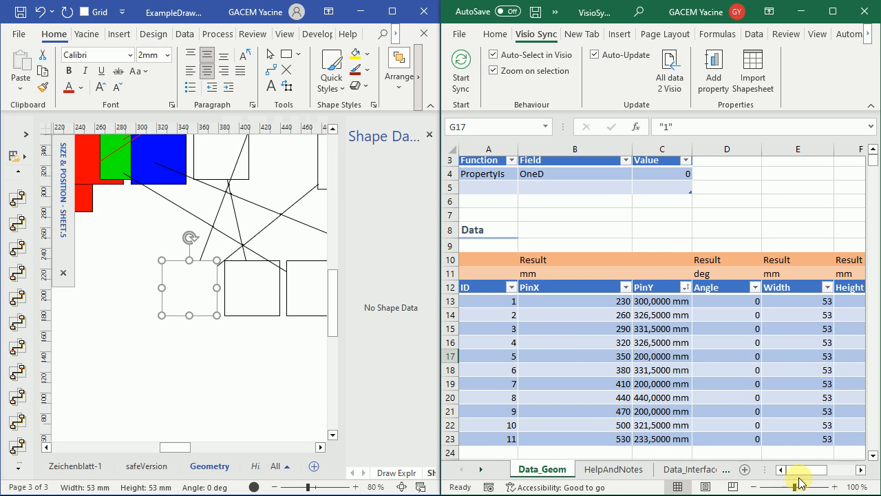
left_click_drag(800, 473, 837, 473)
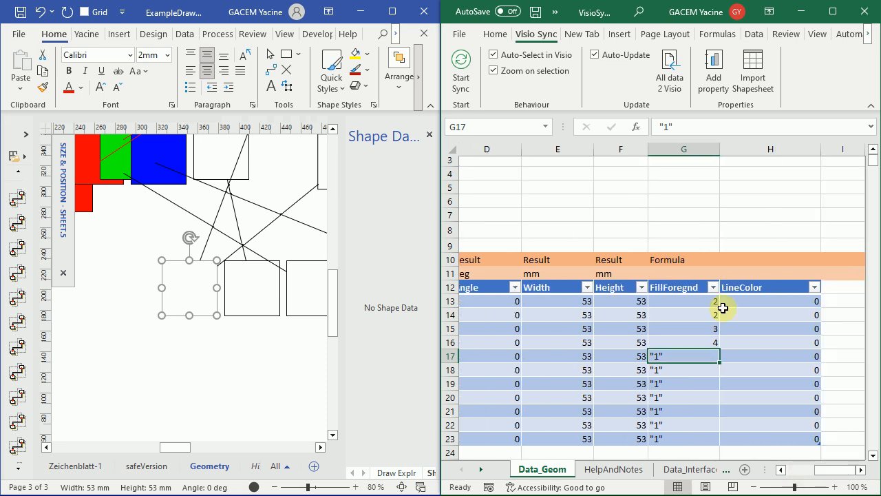